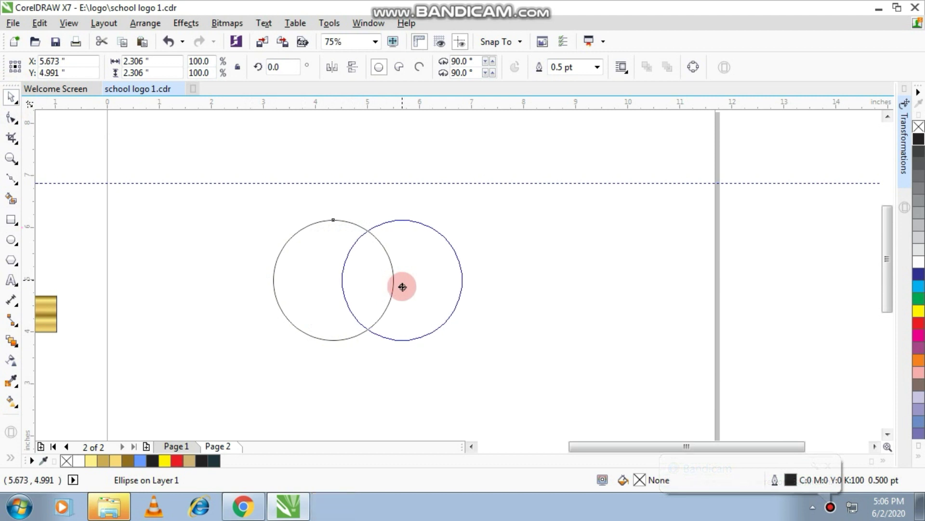
Step: Create an intersection shape from the two overlapping circles
key(Escape)
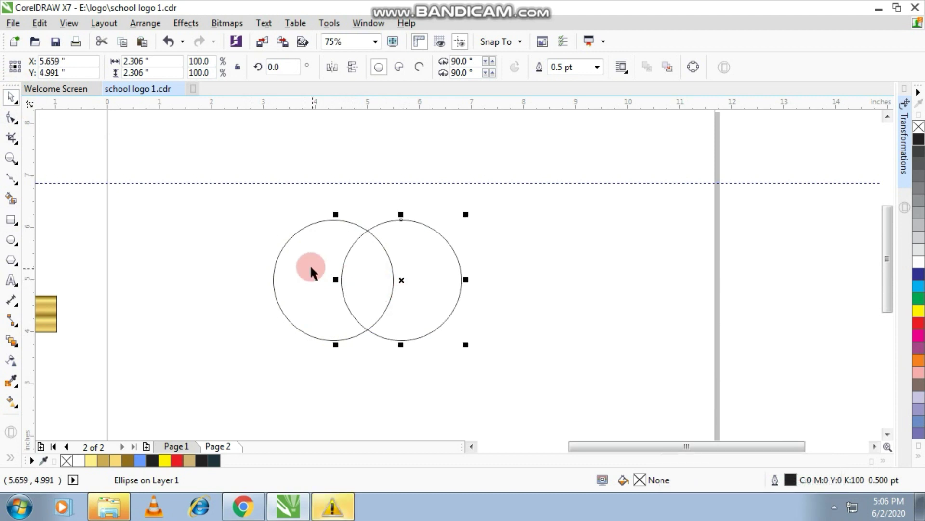
shift+click(310, 265)
click(443, 64)
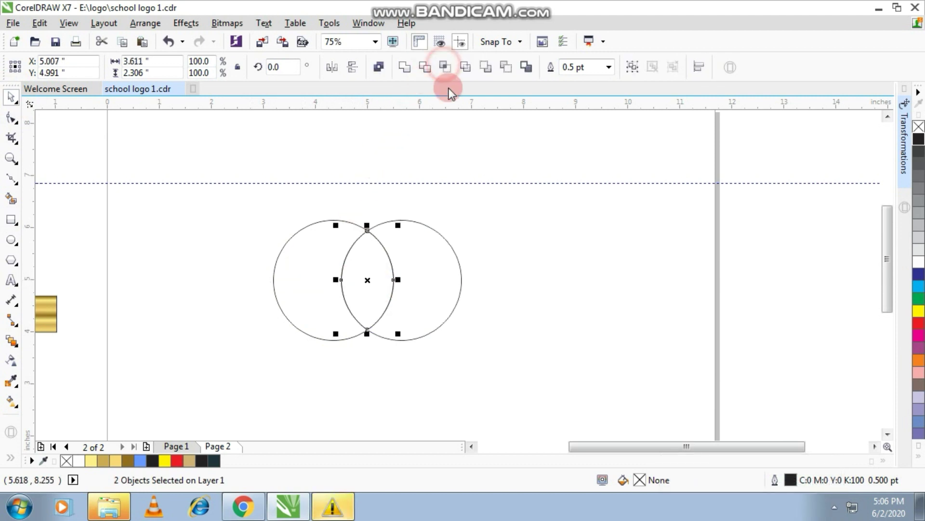
Step: Move the right circle clear of the petal to about X 10.88, Y 5.23 inches and delete the left circle
click(502, 242)
click(448, 288)
drag(448, 288, 720, 288)
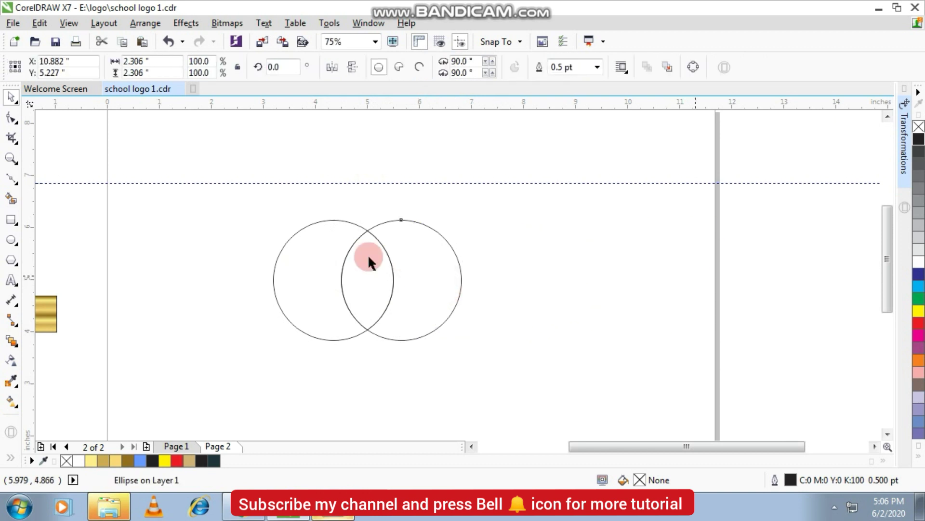
click(292, 252)
key(Delete)
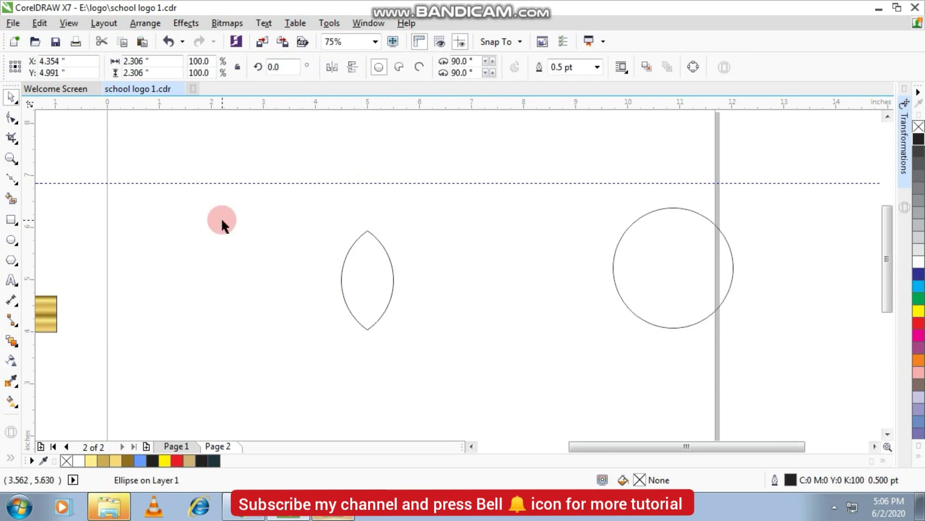
Step: Create a smaller petal copy about 0.895 by 1.7 inches, centred horizontally inside the original with their lower points meeting
click(367, 272)
scroll(392, 259, up, 2)
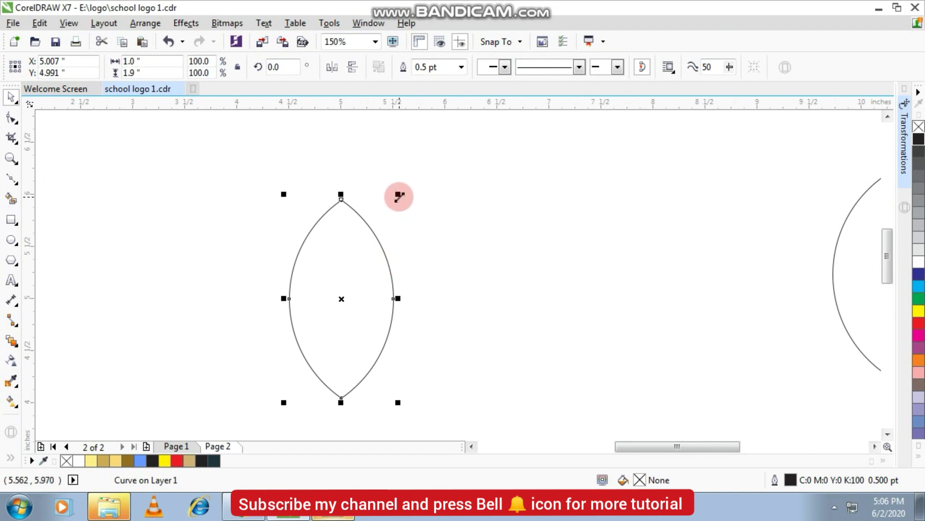
drag(398, 196, 389, 218)
shift+click(352, 217)
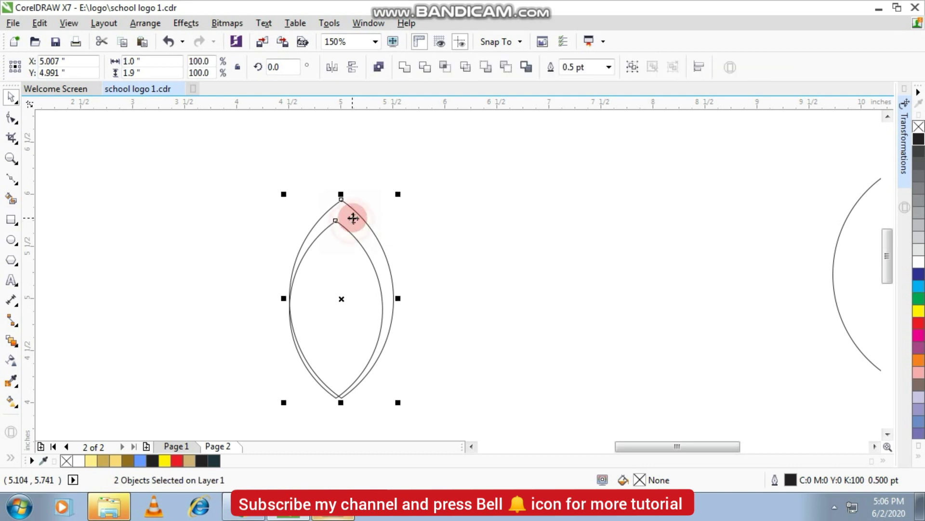
key(c)
key(e)
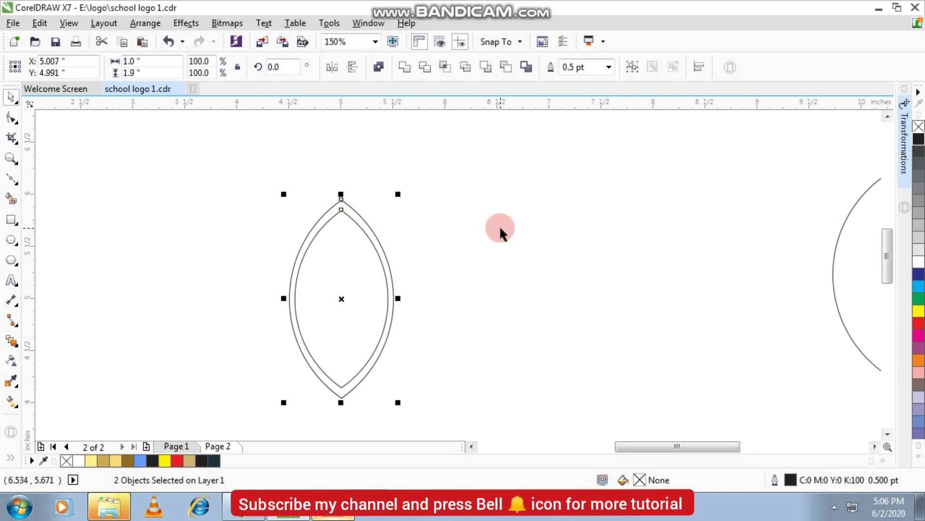
key(ctrl+z)
click(500, 225)
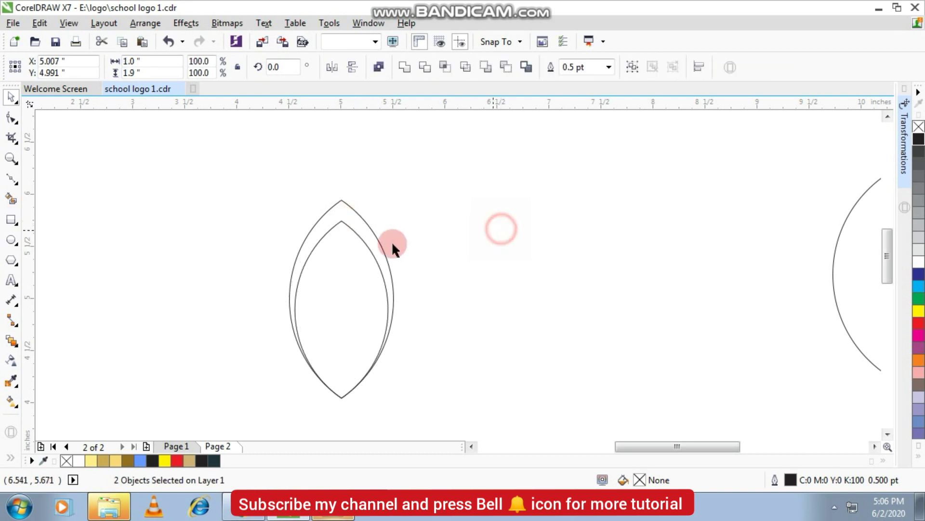
Step: Narrow the inner petal to about 0.864 inches wide and centre it horizontally on the outer petal
scroll(318, 248, up, 2)
click(280, 355)
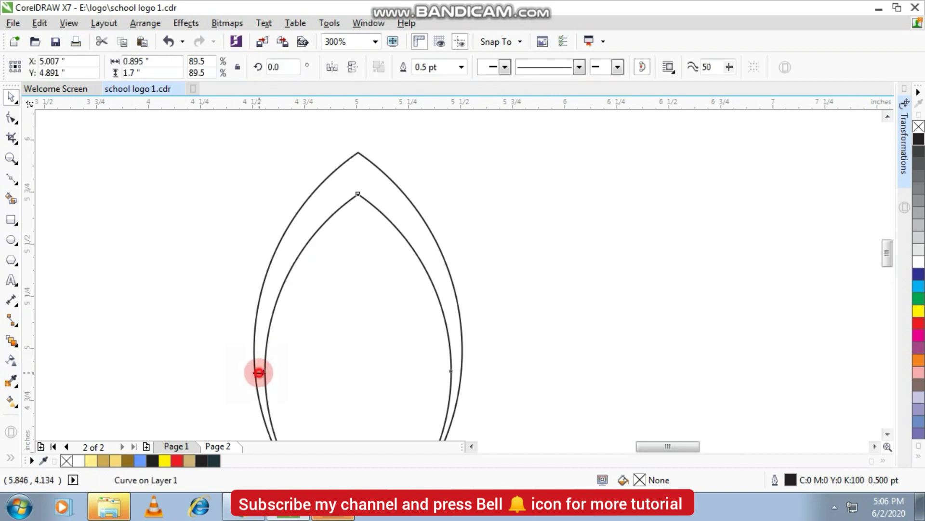
drag(259, 372, 266, 377)
shift+click(363, 172)
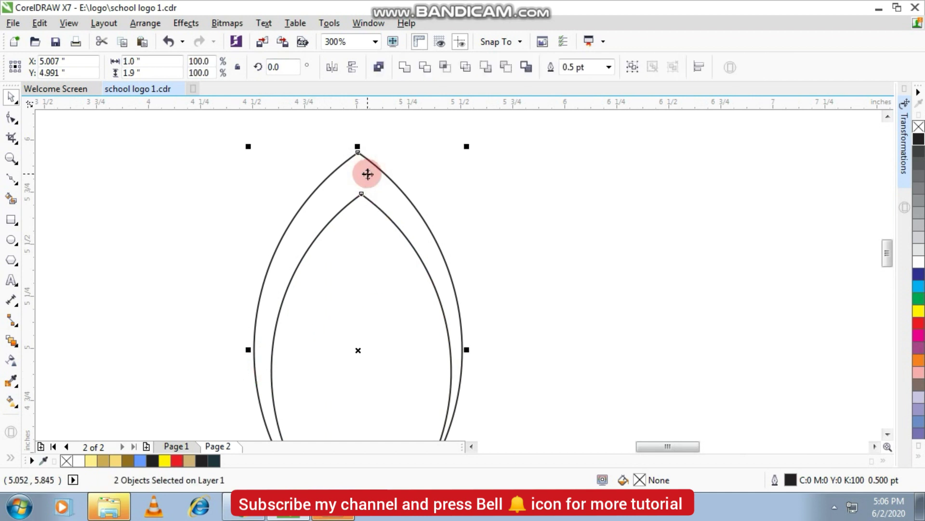
click(527, 224)
Step: Create a third, smaller petal copy about 0.775 by 1.526 inches and centre it horizontally inside the second petal
click(368, 236)
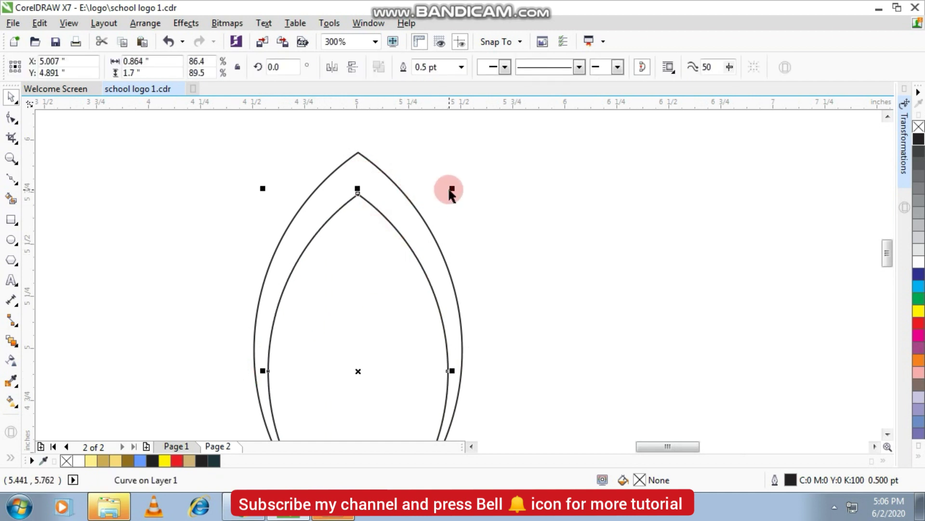
drag(453, 189, 432, 226)
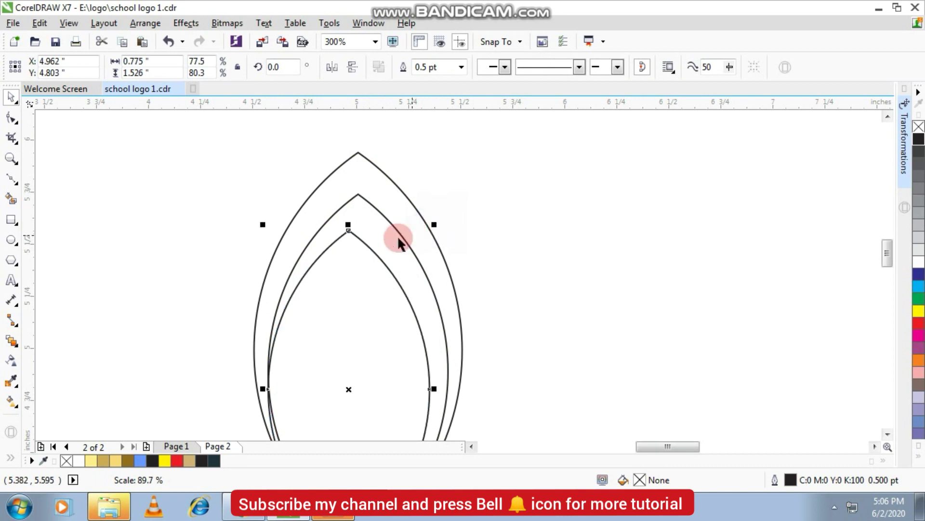
click(382, 223)
shift+click(386, 225)
click(505, 237)
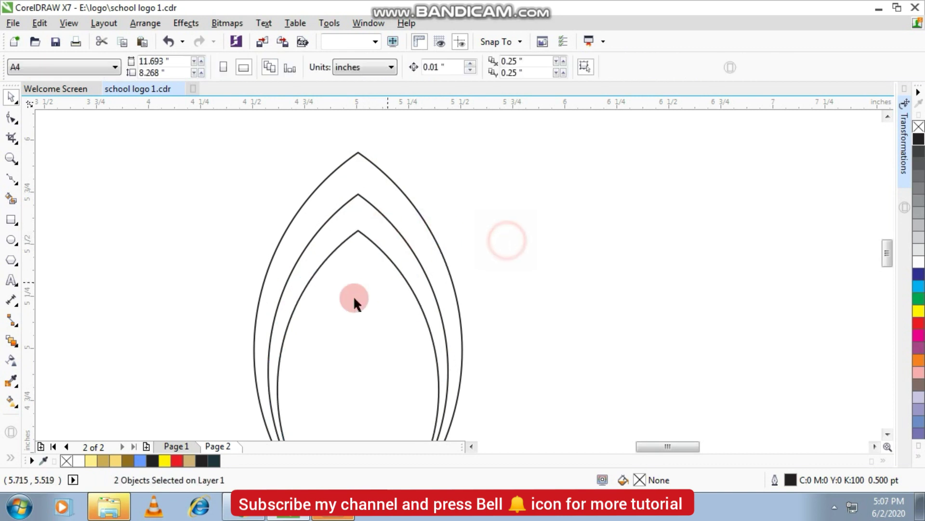
Step: Narrow the third petal symmetrically to about 0.736 inches wide
click(275, 388)
scroll(277, 388, up, 2)
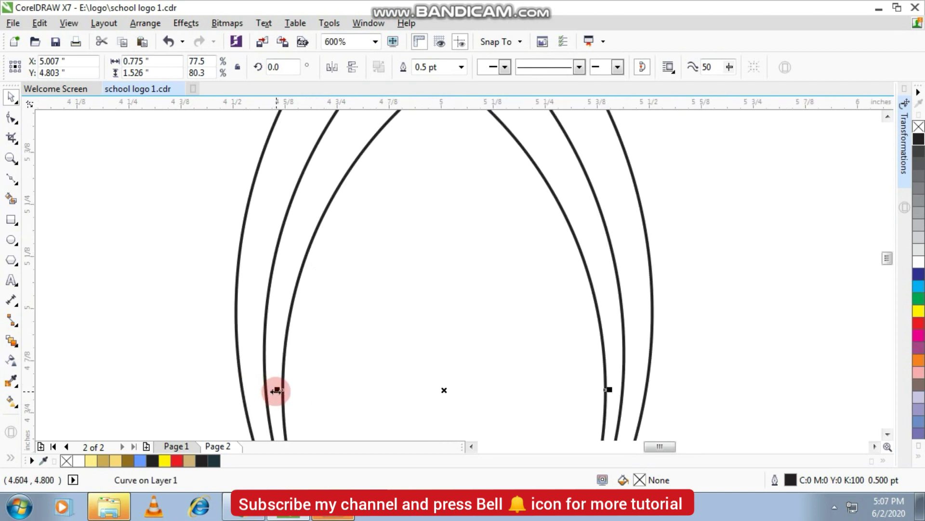
drag(276, 390, 284, 390)
scroll(310, 382, down, 2)
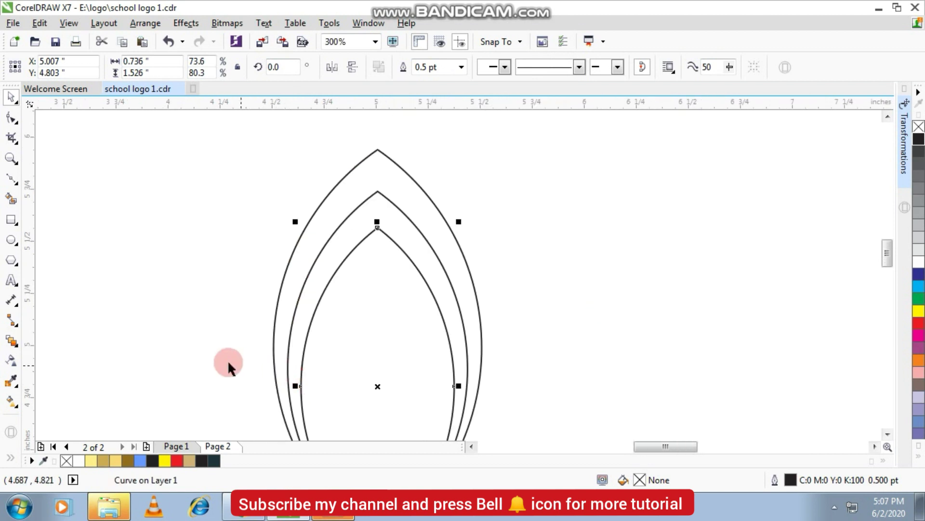
click(208, 353)
Step: Create a fourth, smaller petal copy about 0.655 by 1.357 inches and centre it horizontally inside the third petal
click(389, 268)
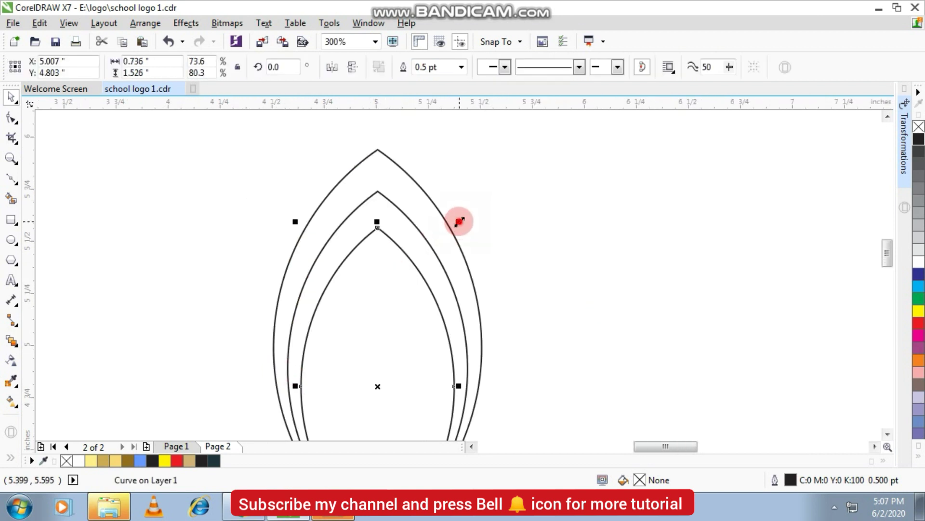
drag(459, 221, 436, 255)
shift+click(391, 250)
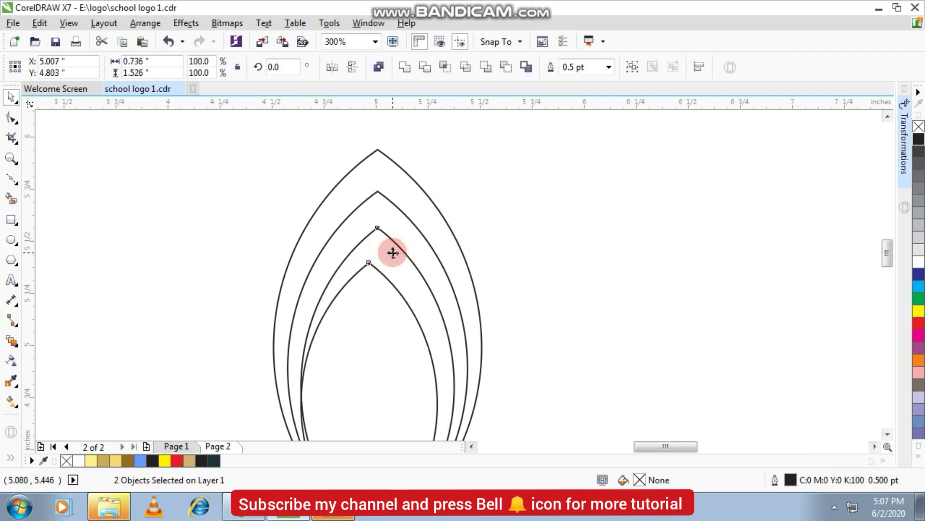
click(540, 262)
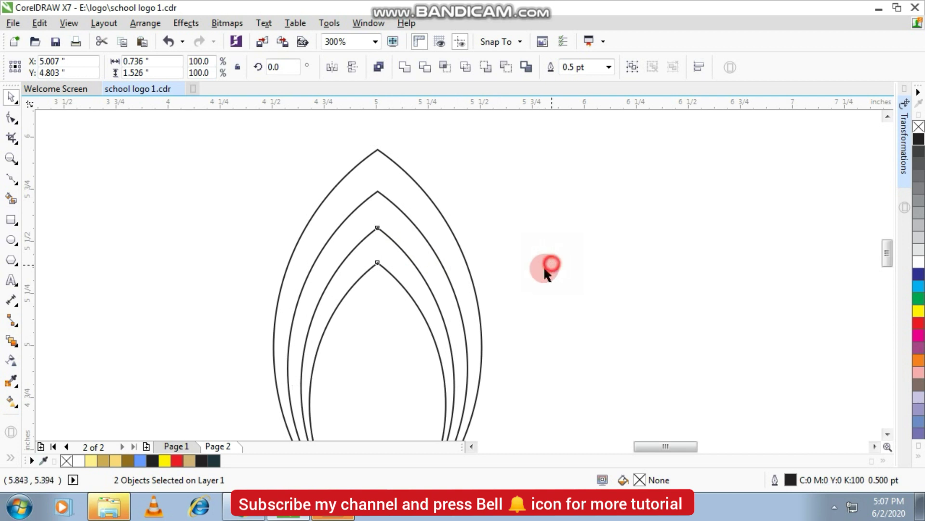
Step: Narrow the innermost petal symmetrically to about 0.615 inches wide
click(342, 361)
scroll(309, 402, up, 3)
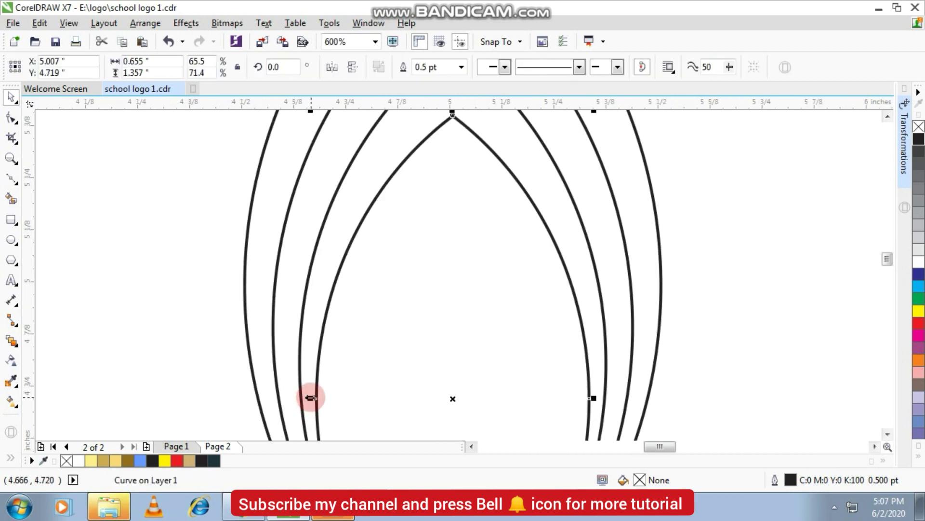
drag(311, 398, 320, 406)
scroll(367, 389, down, 6)
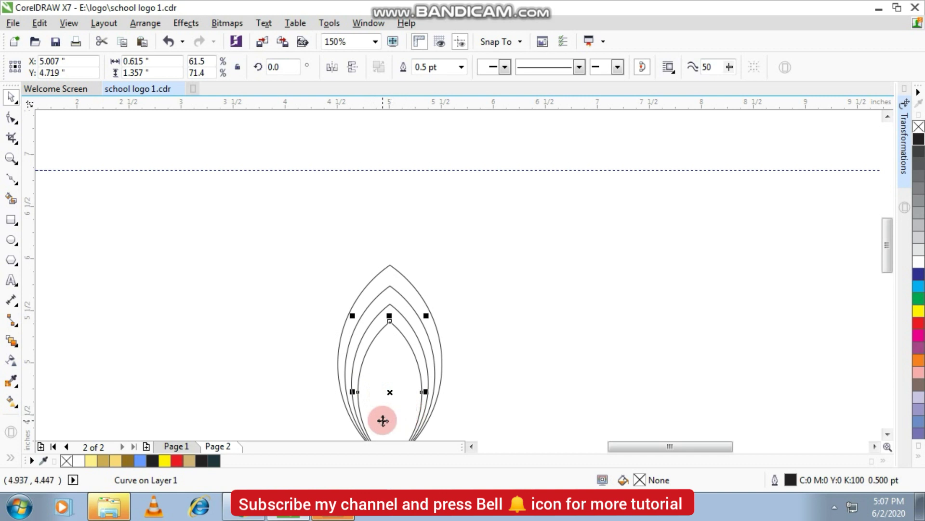
scroll(382, 421, down, 2)
scroll(444, 300, up, 4)
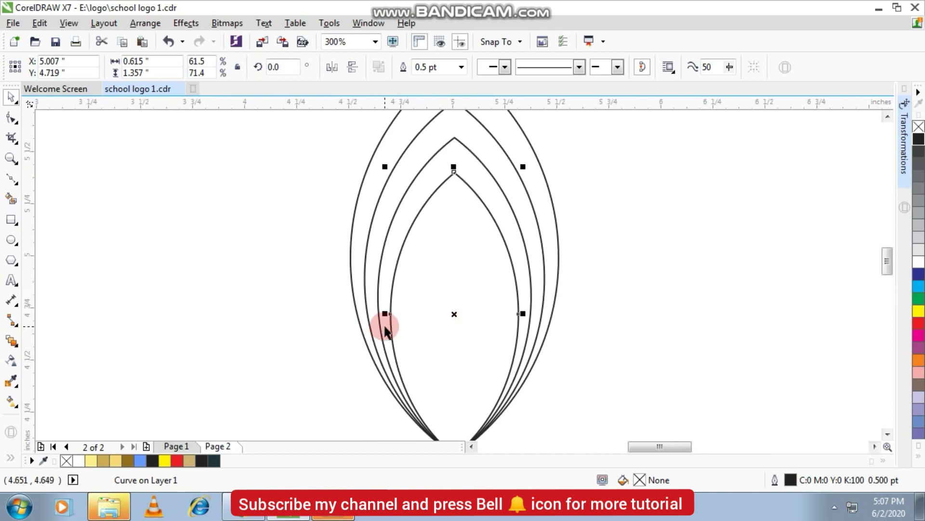
Step: Narrow the innermost petal to about 0.572 inches wide and the second petal to about 0.804 inches
scroll(385, 330, up, 2)
drag(389, 300, 367, 294)
click(366, 299)
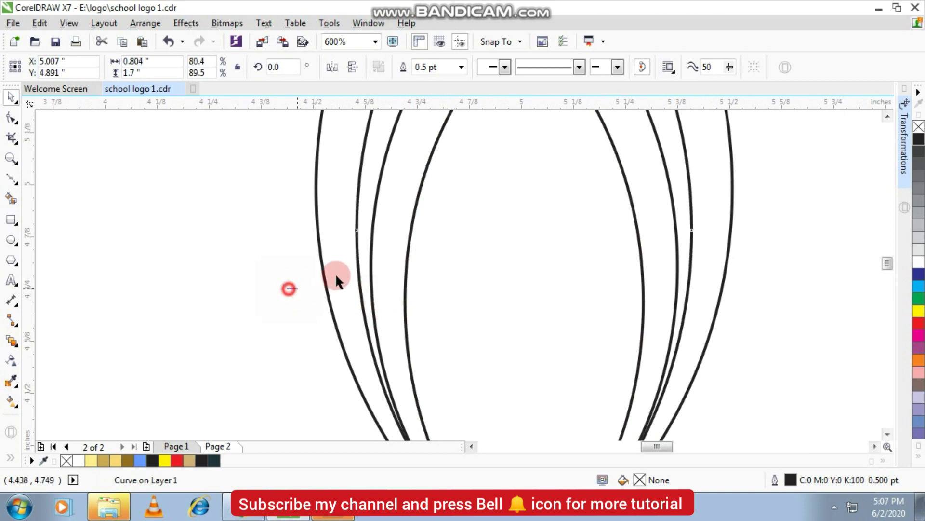
click(288, 288)
Step: Narrow the third petal symmetrically to about 0.685 inches wide to even out the gaps between the outlines
click(370, 252)
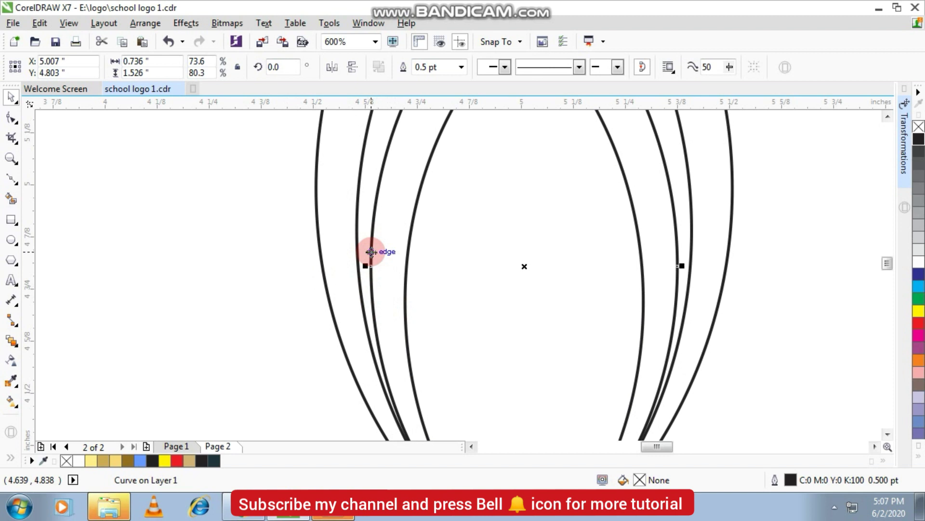
drag(371, 252, 374, 260)
scroll(374, 261, down, 2)
click(308, 299)
scroll(427, 276, down, 2)
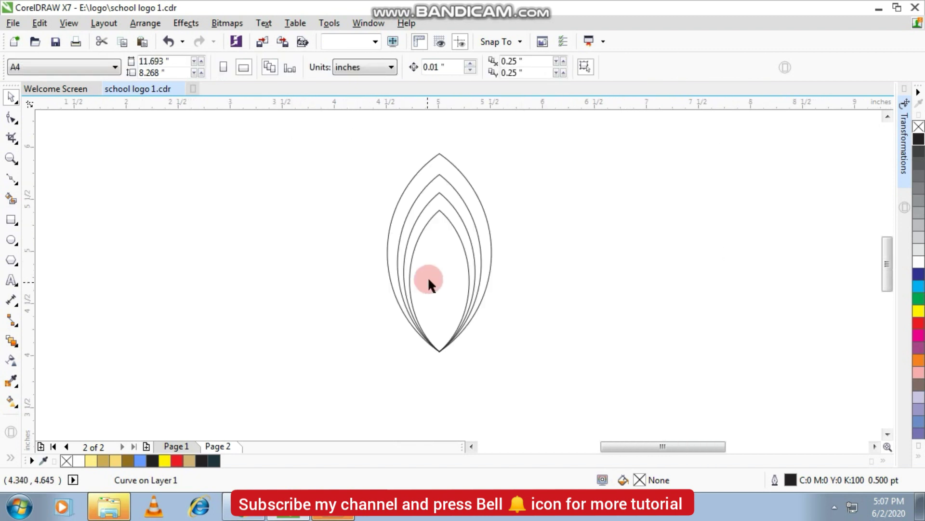
Step: Smart-fill the outermost band and the band between the third and fourth petals with blue #6699FF
scroll(441, 176, up, 1)
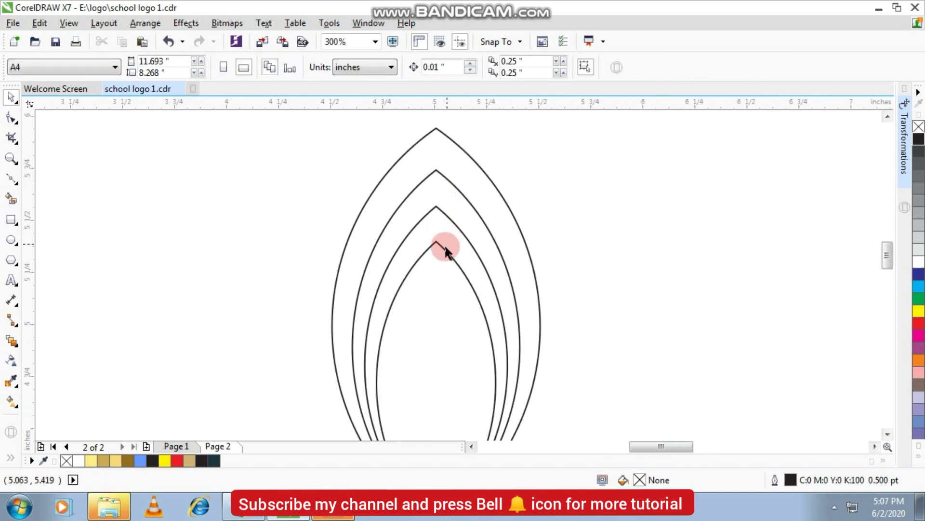
click(12, 198)
click(425, 149)
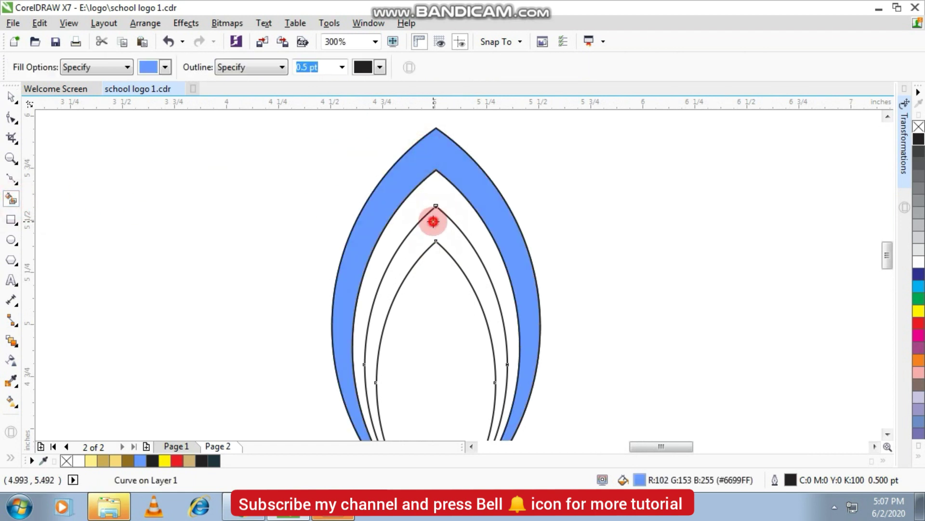
click(432, 220)
click(11, 99)
click(123, 171)
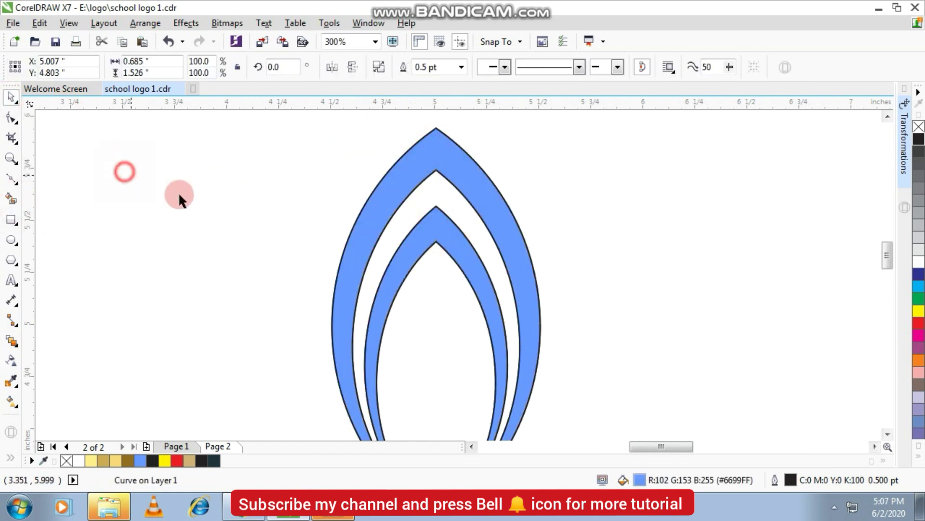
Step: Delete the original unfilled petal outlines, keeping only the two blue bands
scroll(426, 235, down, 2)
scroll(429, 260, up, 1)
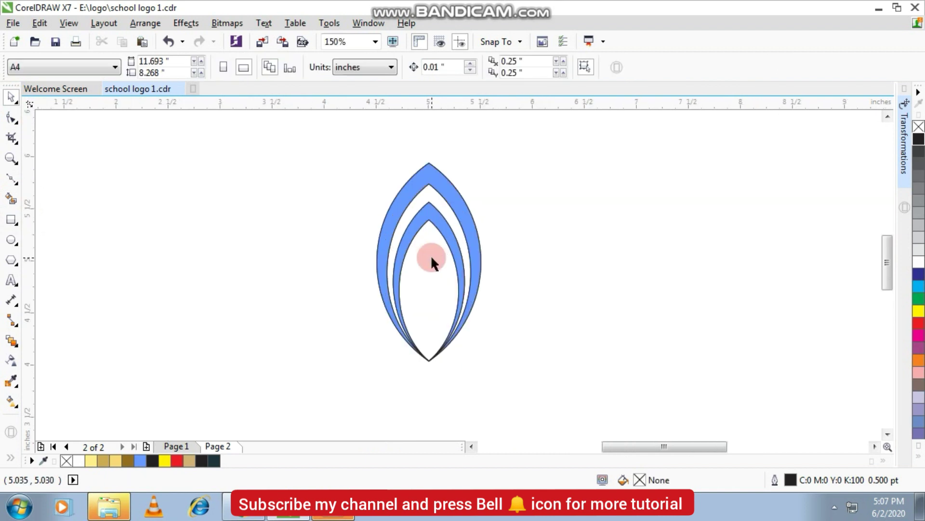
drag(424, 271, 504, 301)
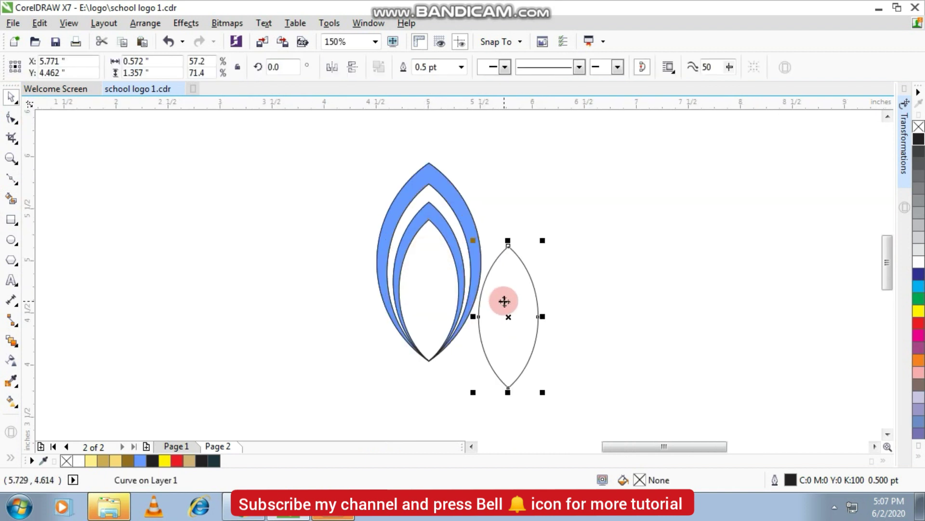
key(Delete)
click(436, 271)
click(428, 270)
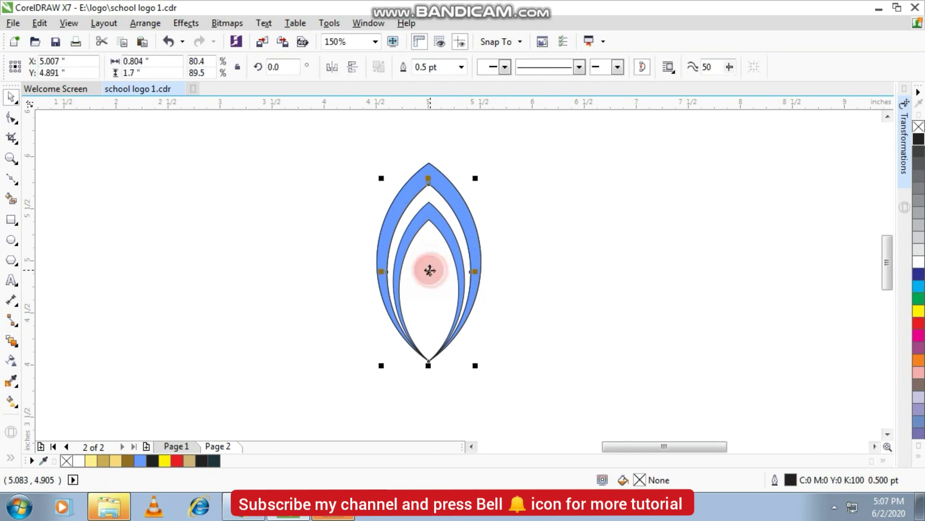
click(429, 268)
click(432, 269)
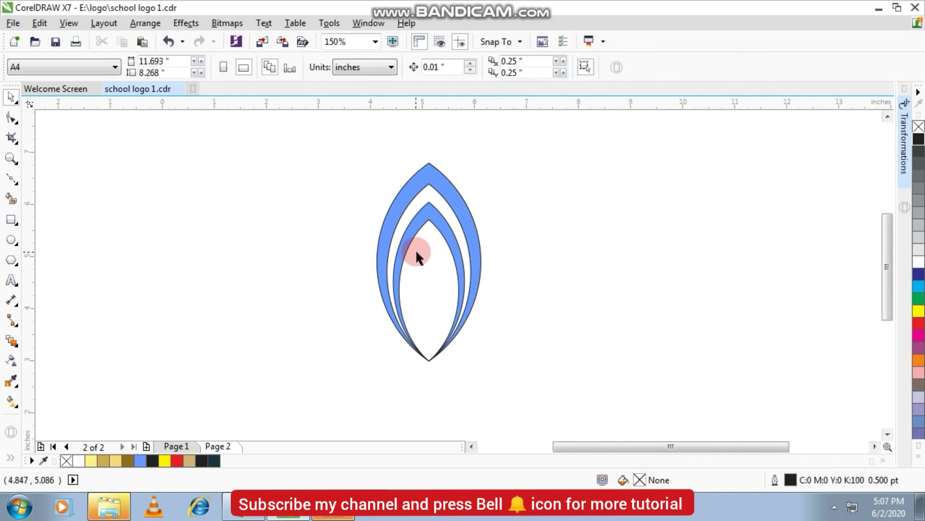
Step: Group the two blue petal bands into one object
scroll(415, 250, down, 2)
drag(348, 181, 500, 299)
scroll(429, 250, up, 2)
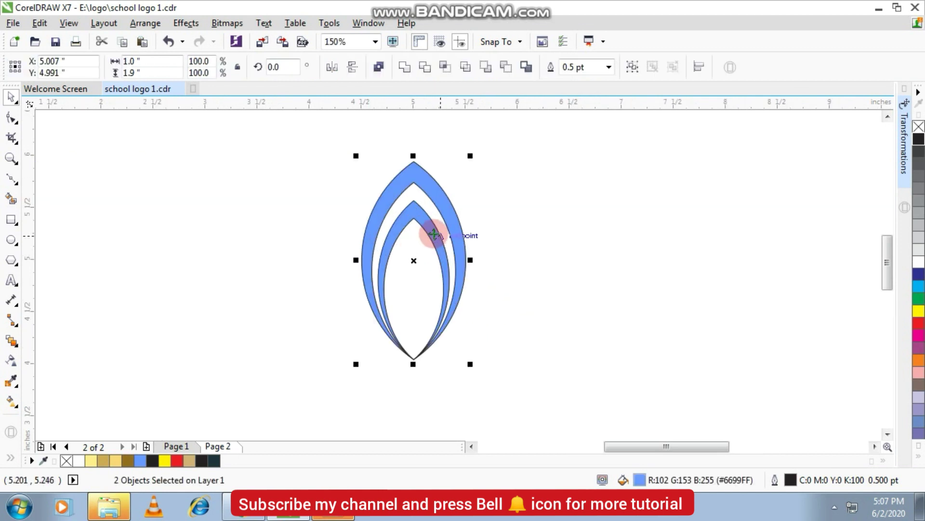
click(433, 233)
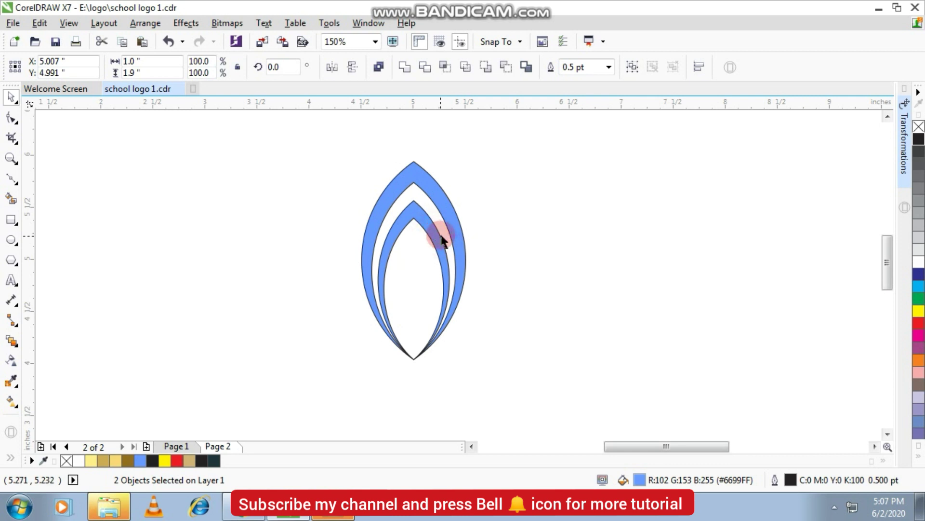
key(ctrl+g)
Step: Create a copy of the grouped petal scaled to about 75.1%, roughly 0.751 by 1.427 inches, from its lower-left corner
click(438, 233)
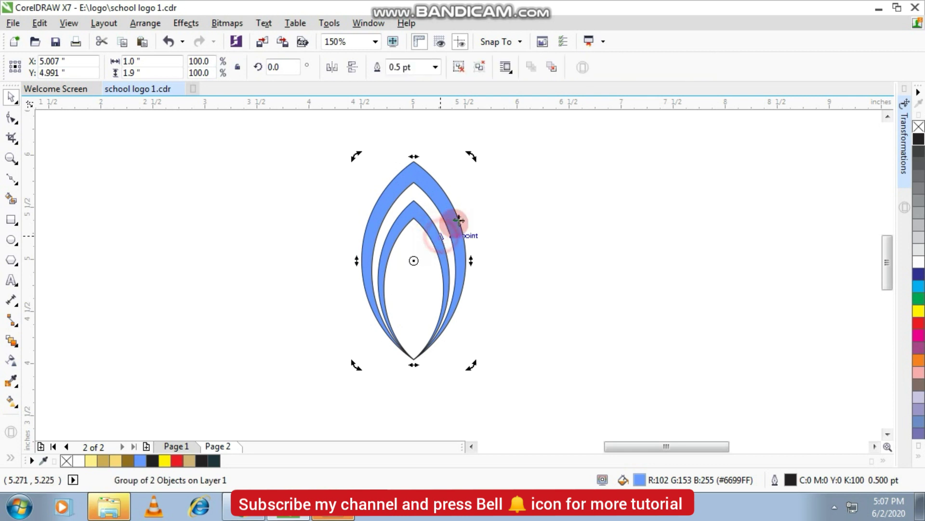
click(452, 196)
drag(471, 157, 455, 209)
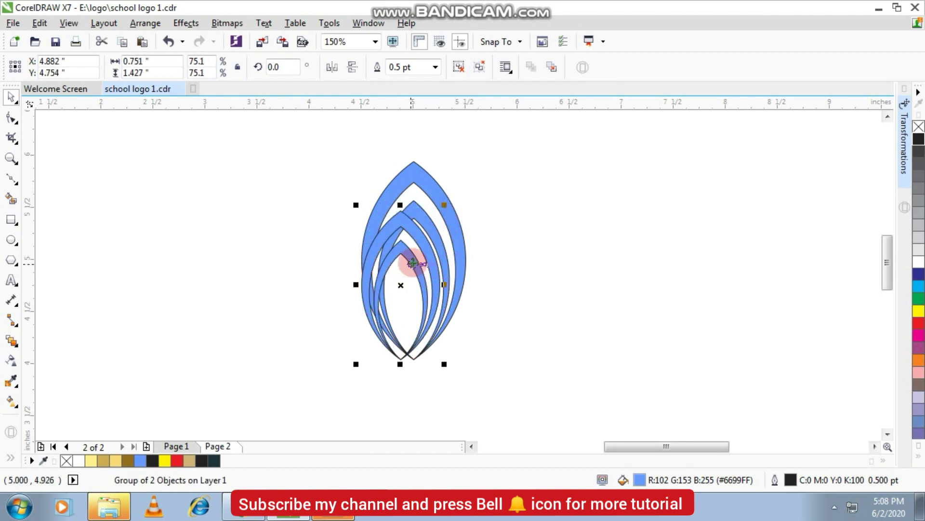
Step: Delete the scaled-down copy of the grouped petal
drag(412, 263, 558, 285)
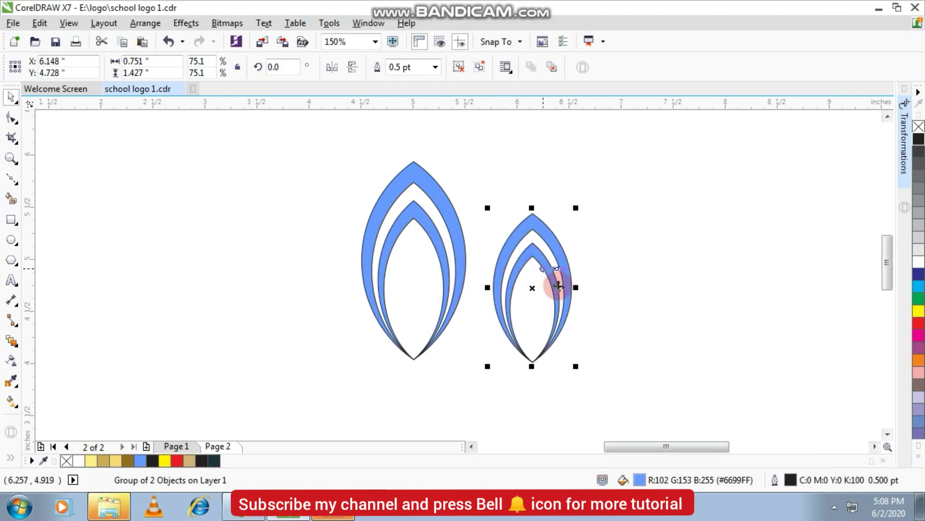
key(Delete)
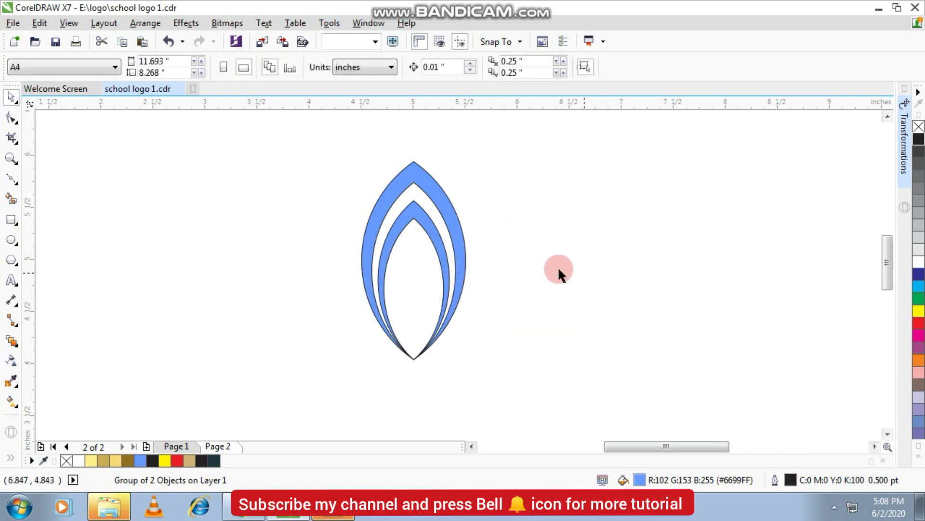
Step: Create a copy of the petal rotated about its bottom tip to about 305.8° and scale the copy to about 82.9%
click(435, 188)
click(413, 260)
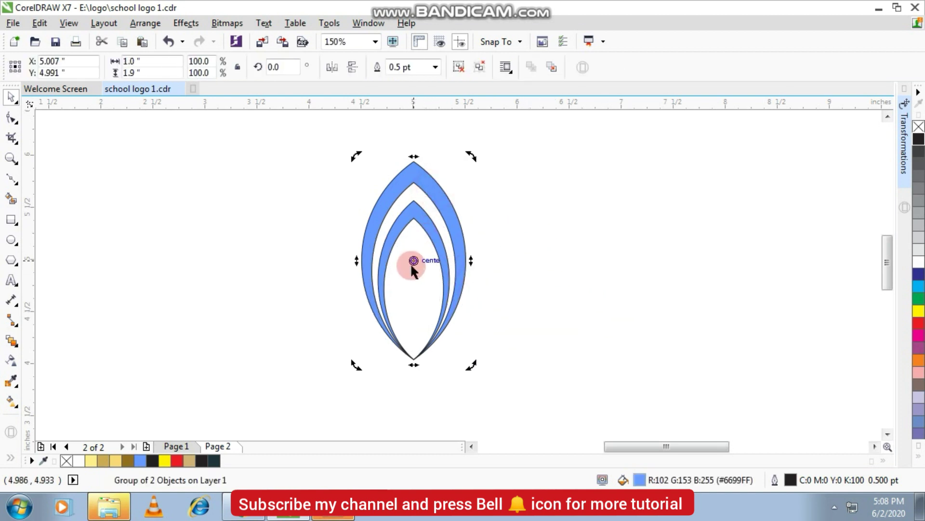
drag(414, 260, 417, 356)
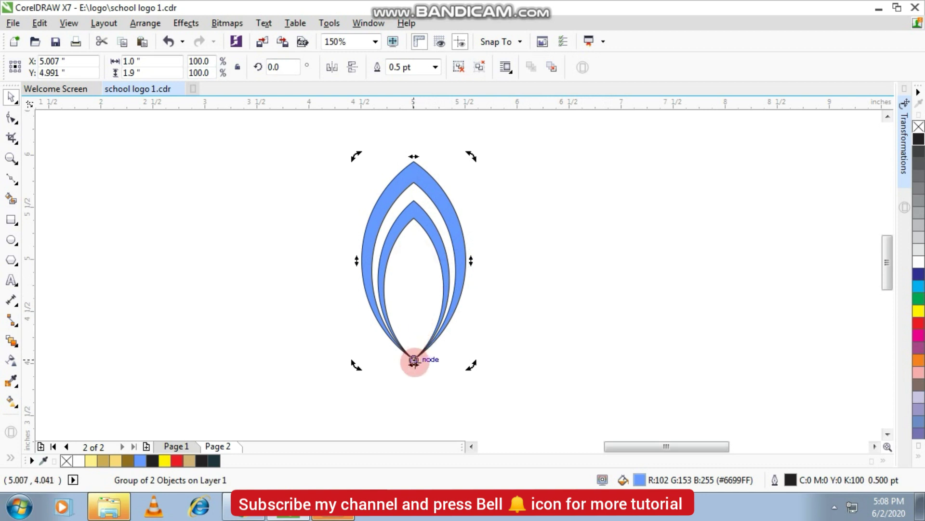
drag(471, 157, 562, 287)
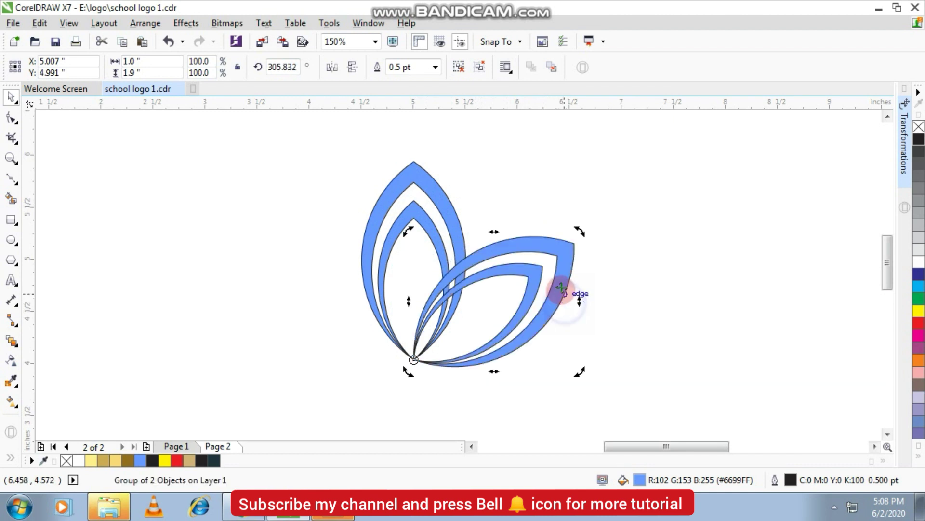
click(572, 248)
drag(580, 232, 548, 248)
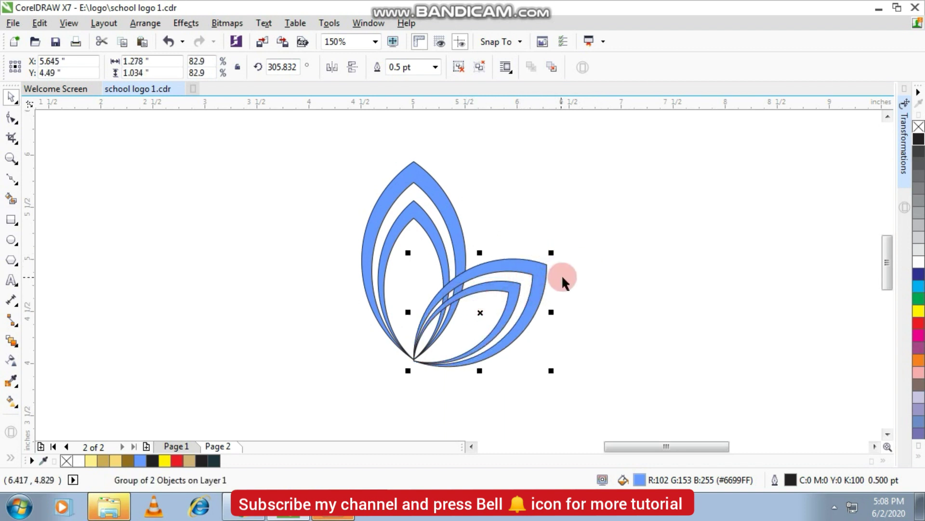
Step: Create a horizontally mirrored copy of the tilted right petal on the opposite side of the central petal
drag(553, 311, 368, 309)
click(215, 212)
click(307, 264)
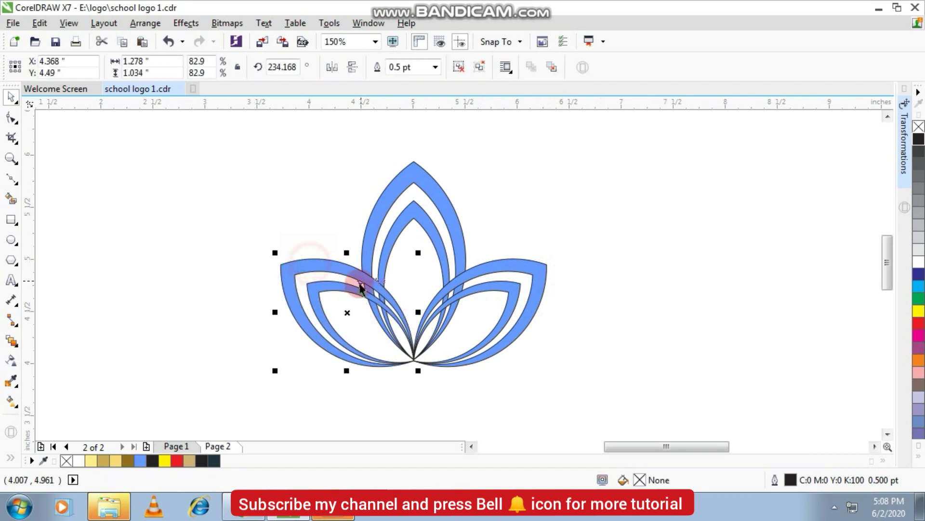
Step: Send the left and right side petals behind the central petal
right_click(331, 264)
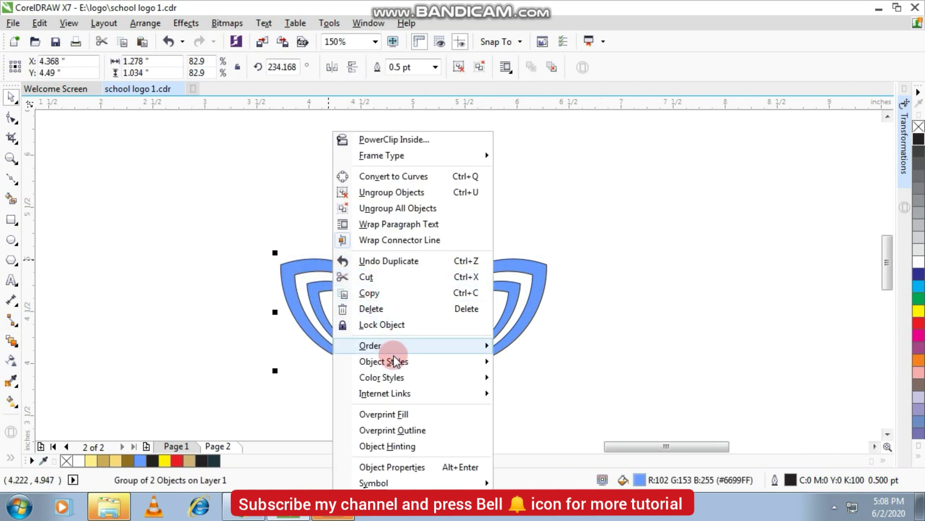
mouse_move(502, 344)
click(530, 358)
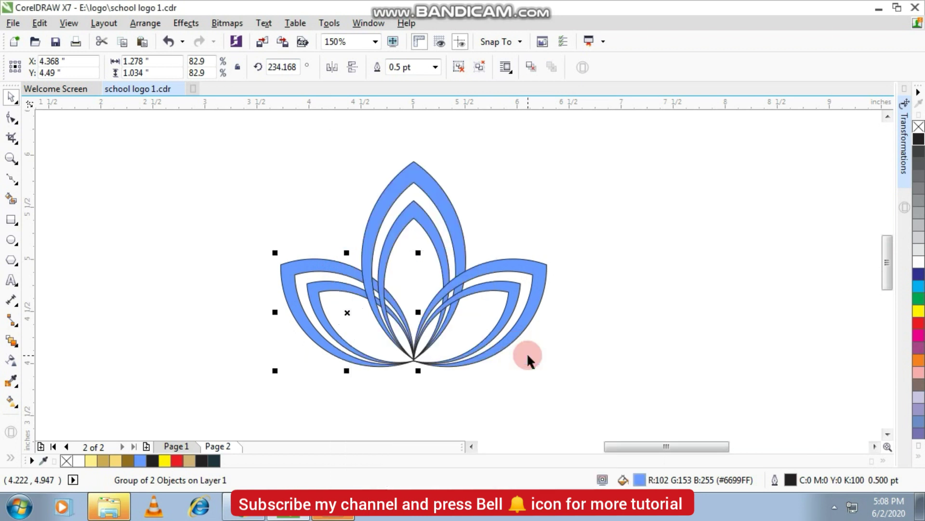
click(497, 264)
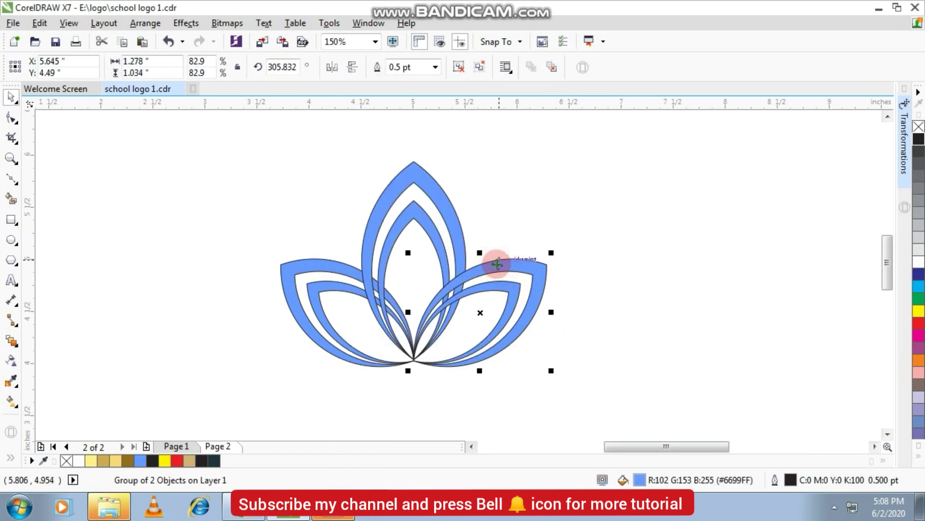
click(572, 208)
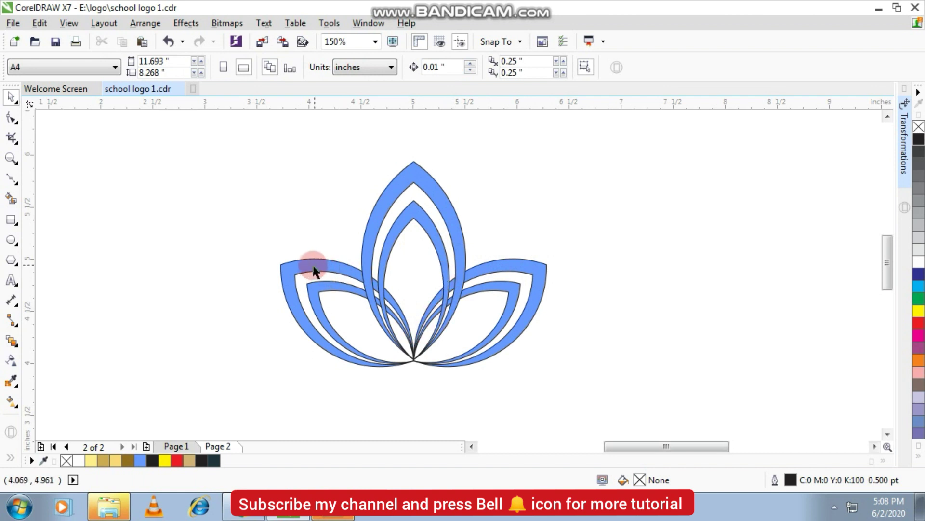
Step: Place a copy of the left petal above it, scaled to about 52.5%, and rotate the copy to about 229.4°
drag(314, 270, 369, 256)
drag(296, 314, 359, 246)
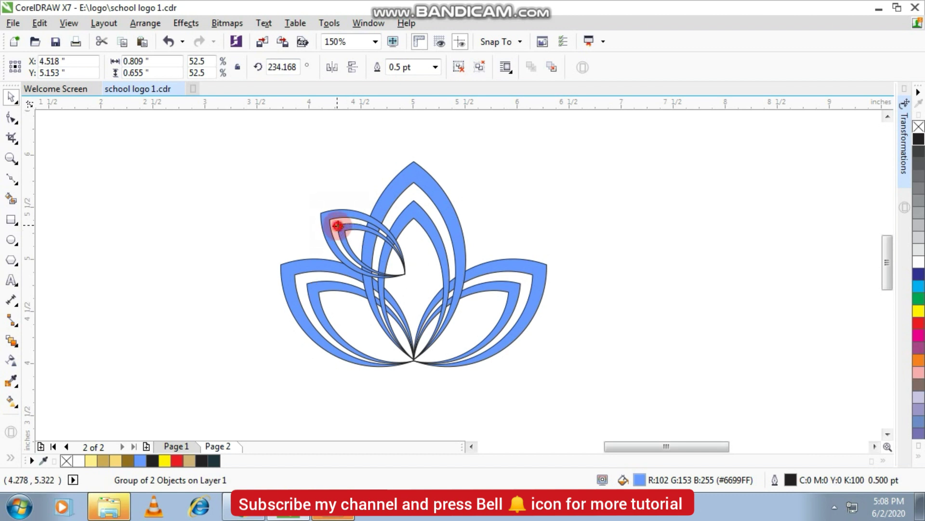
click(337, 225)
drag(408, 205, 413, 219)
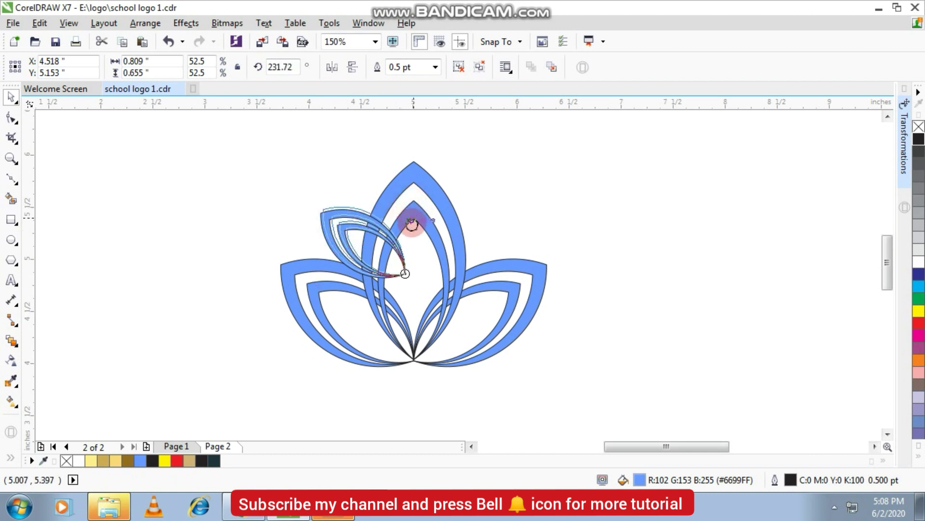
click(244, 225)
click(362, 216)
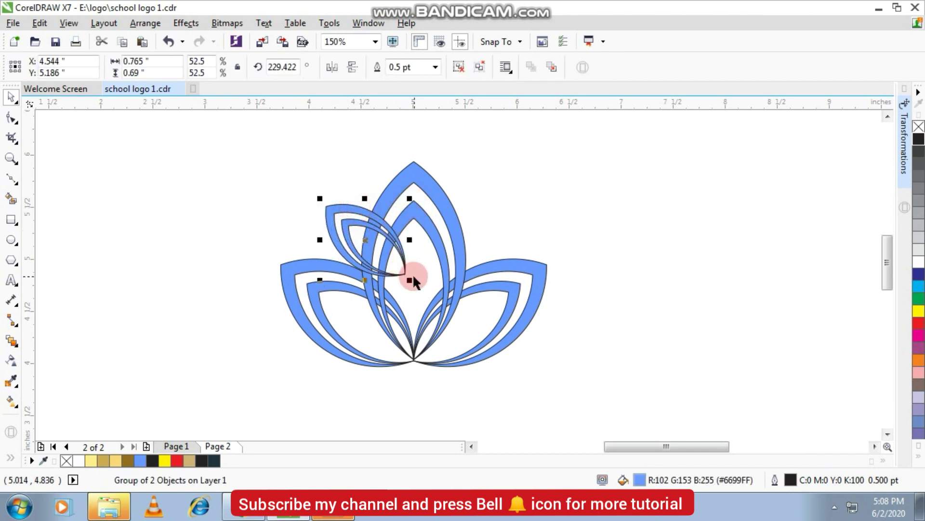
Step: Enlarge the small upper-left petal to about 69%, shift it up and to the left, and rotate it to about 221.5°
drag(411, 282, 433, 306)
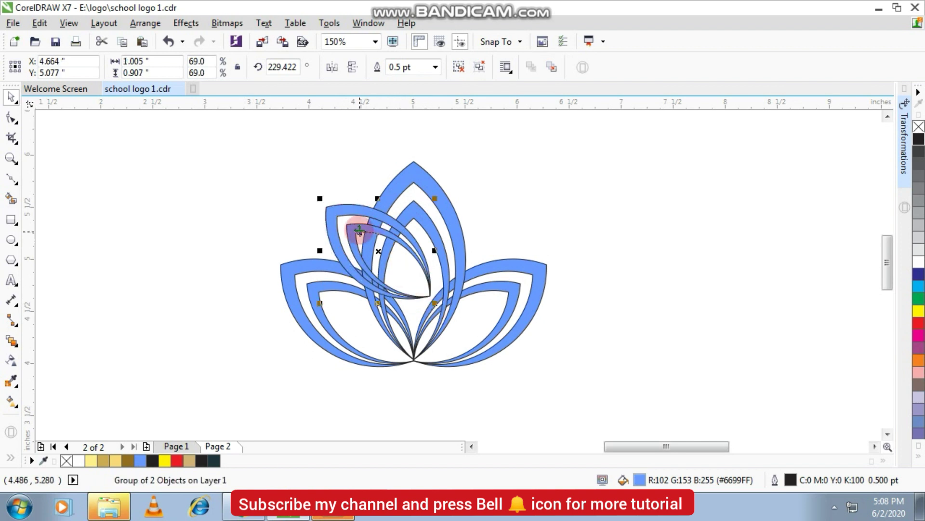
drag(361, 233, 352, 212)
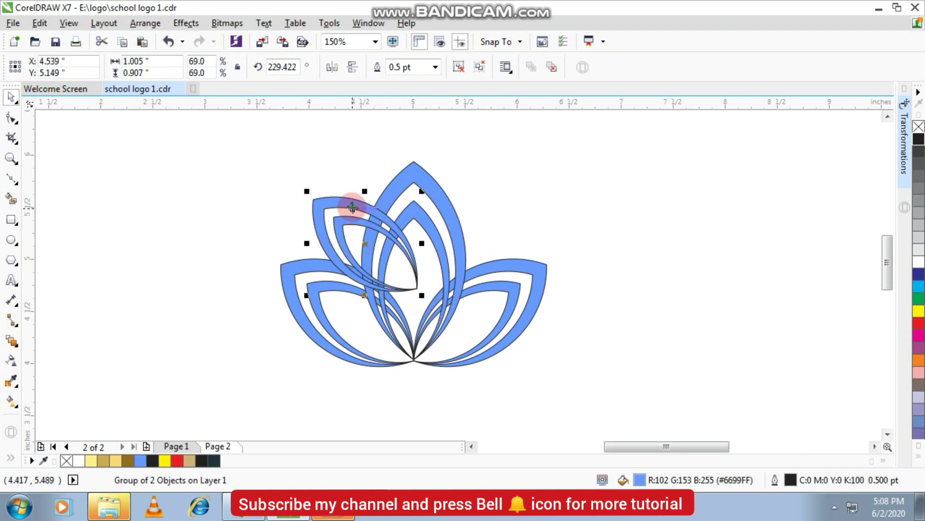
click(352, 207)
drag(423, 192, 437, 195)
click(338, 194)
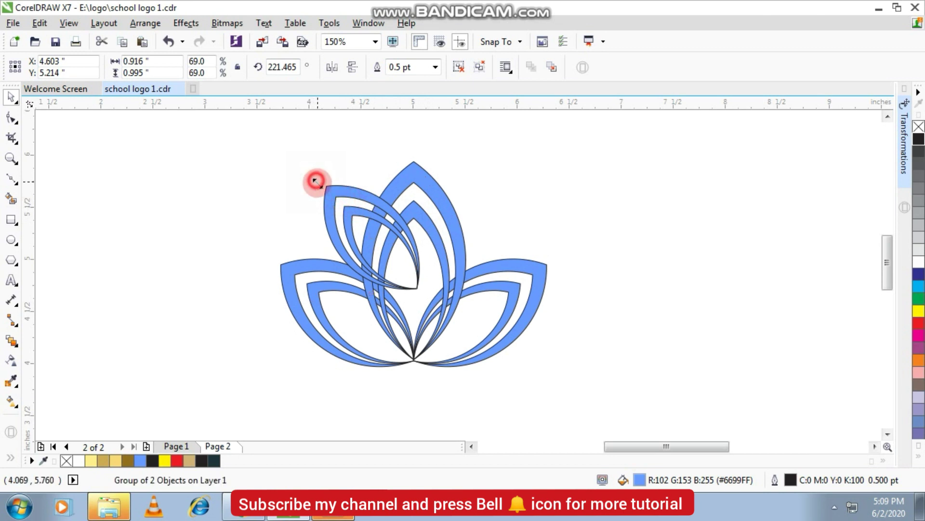
Step: Reduce the small upper-left petal to about 58.9% and shift it slightly left
drag(314, 181, 329, 197)
drag(379, 244, 363, 245)
scroll(348, 210, up, 2)
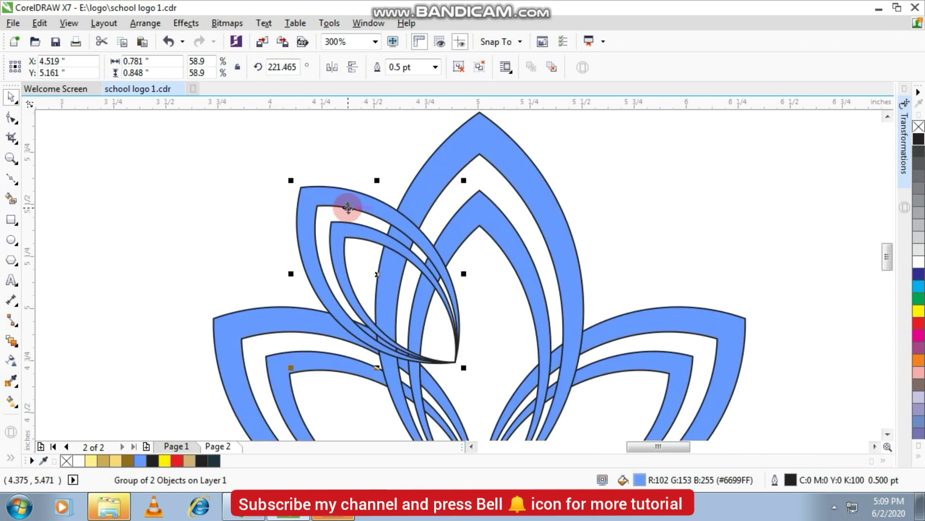
Step: Rotate the small petal to about 206.9° and move it between the central and left petals, near X 4.508, Y 5.048 inches
click(349, 200)
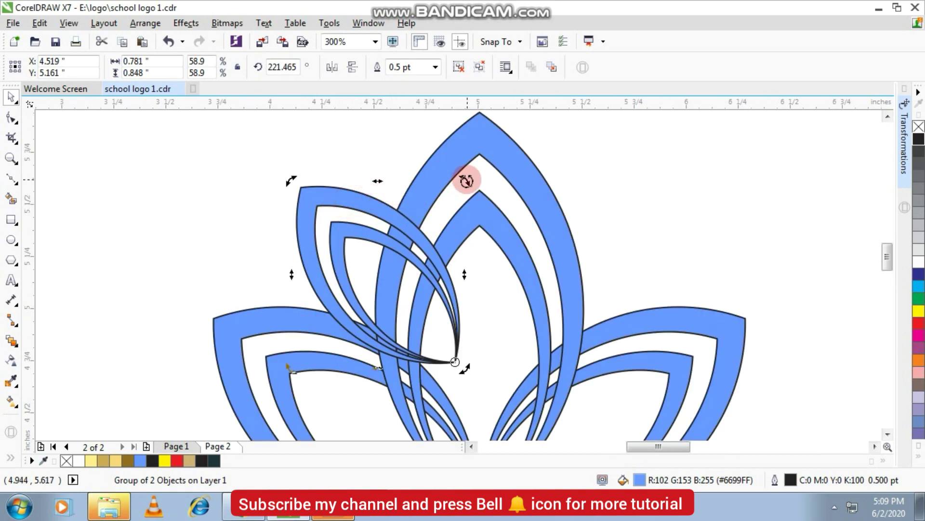
drag(467, 181, 482, 270)
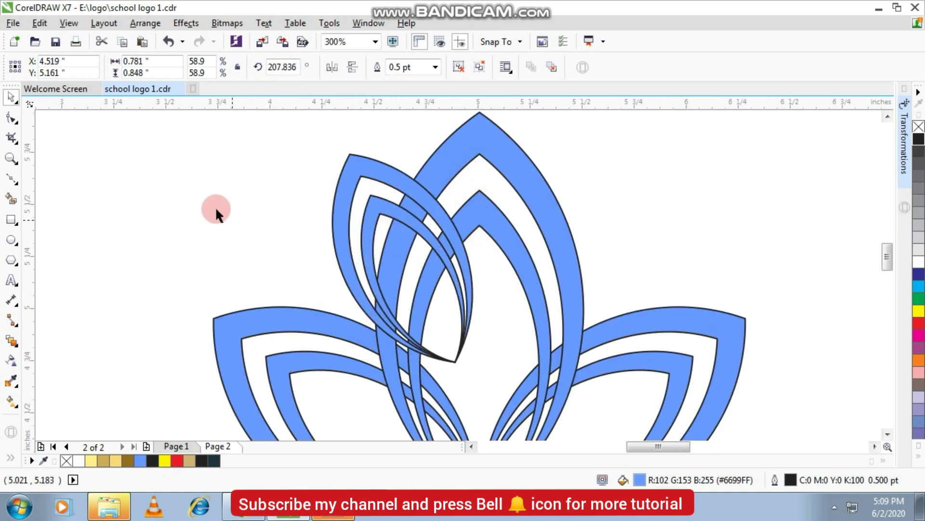
click(215, 208)
click(375, 260)
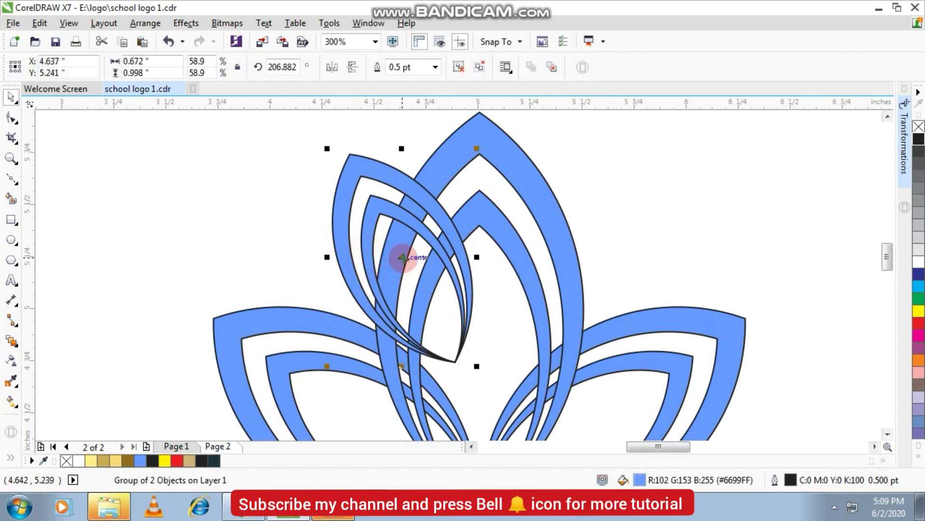
drag(403, 257, 378, 299)
scroll(409, 291, down, 2)
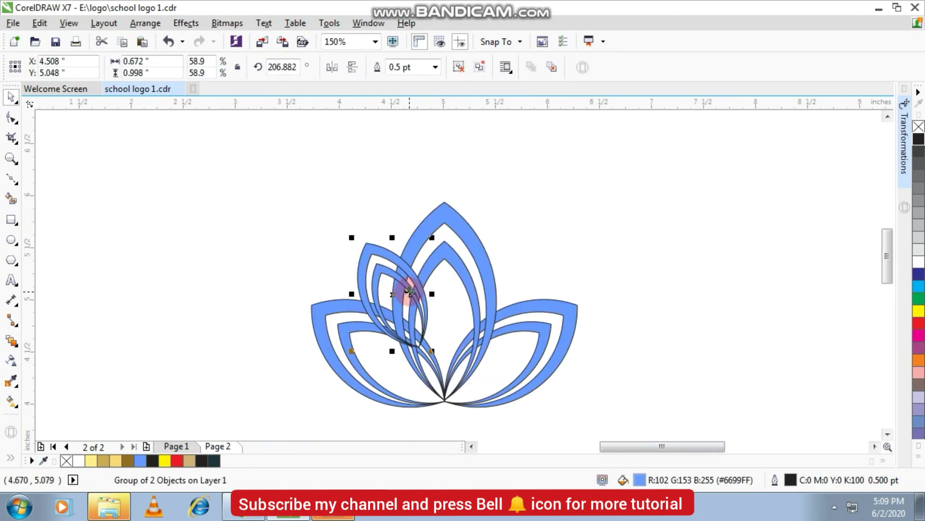
Step: Create a horizontally mirrored copy of the small left petal and move it right to about X 5.375 inches
drag(355, 295, 458, 290)
scroll(458, 290, up, 2)
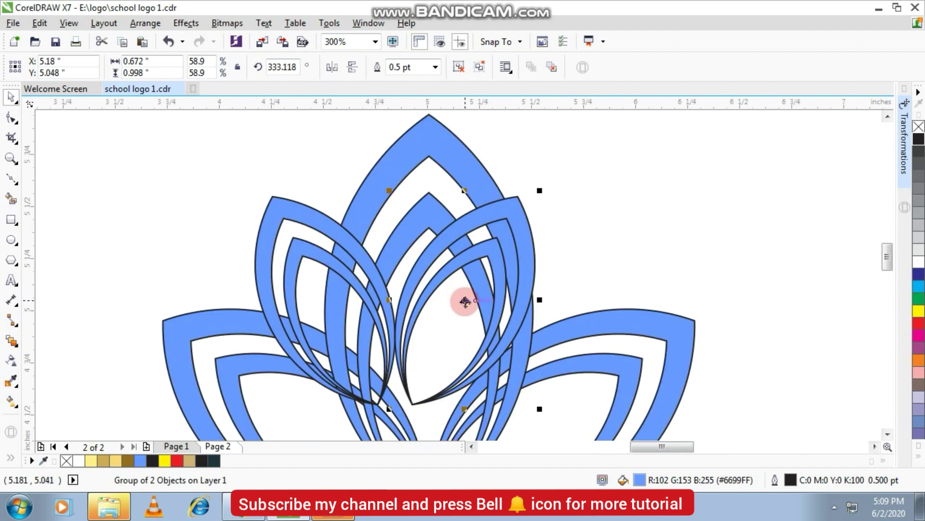
click(466, 302)
drag(464, 300, 505, 293)
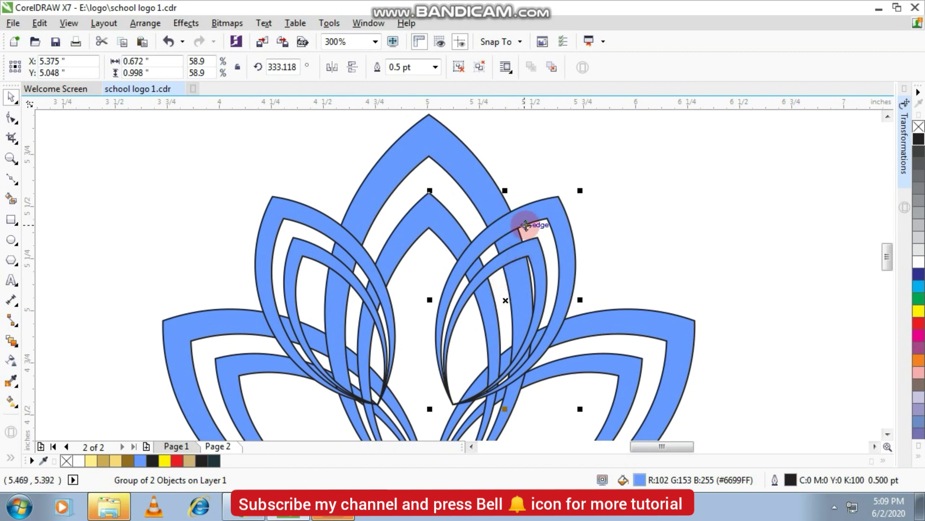
scroll(533, 218, up, 2)
ctrl+click(562, 216)
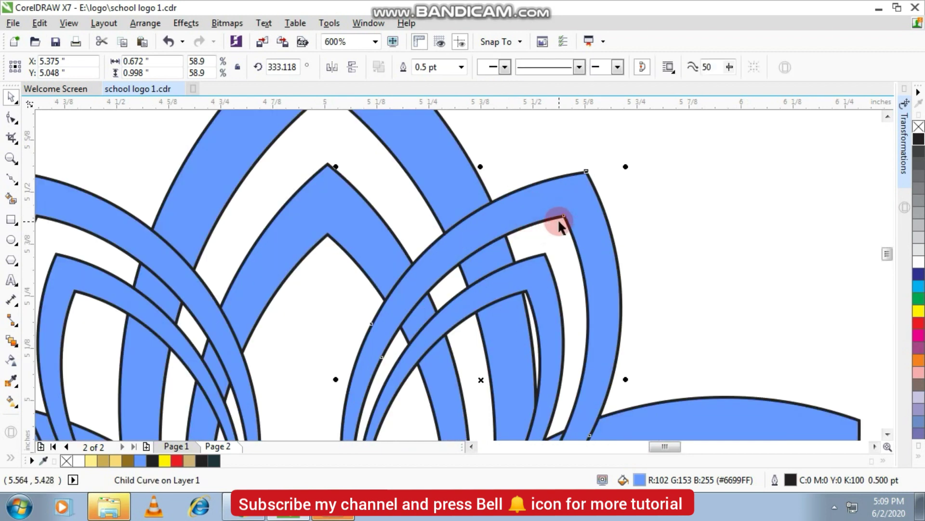
scroll(560, 224, down, 2)
scroll(534, 263, up, 1)
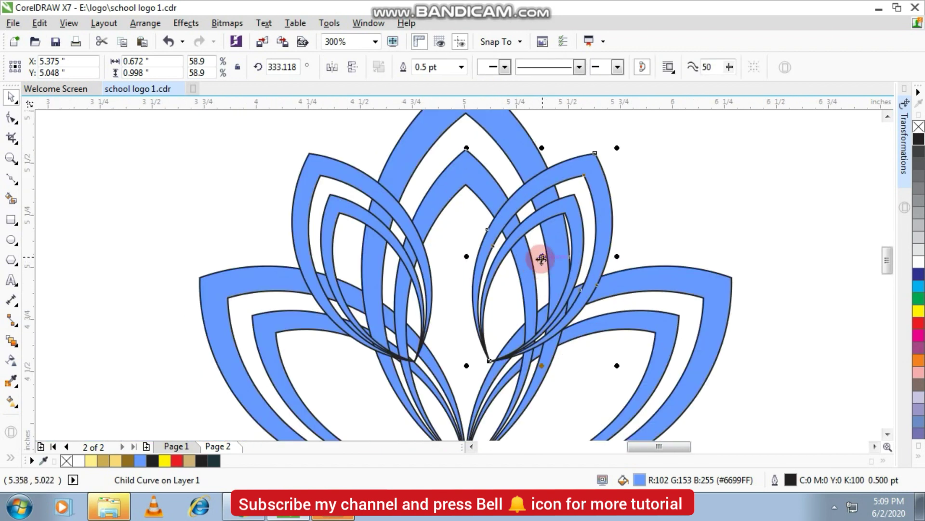
click(542, 260)
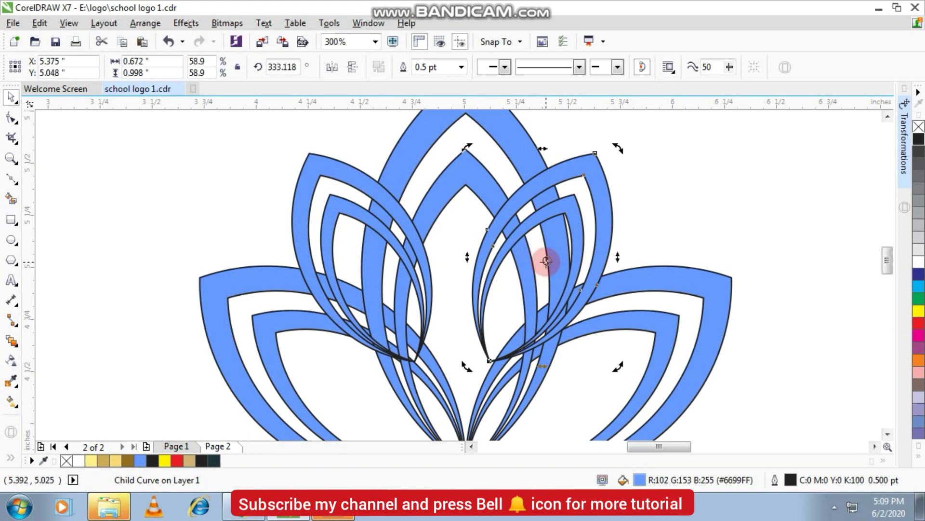
click(534, 264)
click(438, 277)
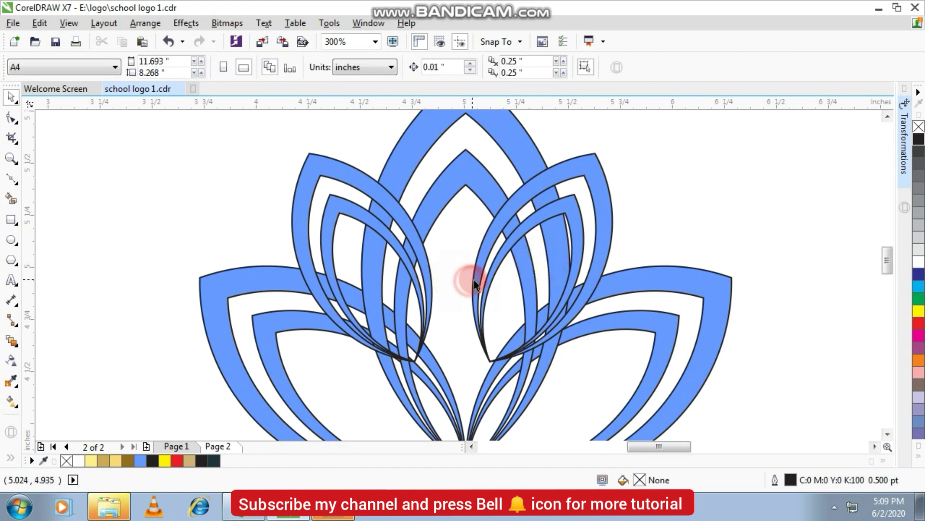
Step: Move the small right petal group farther outward to about X 5.476 inches, keeping its height
click(488, 272)
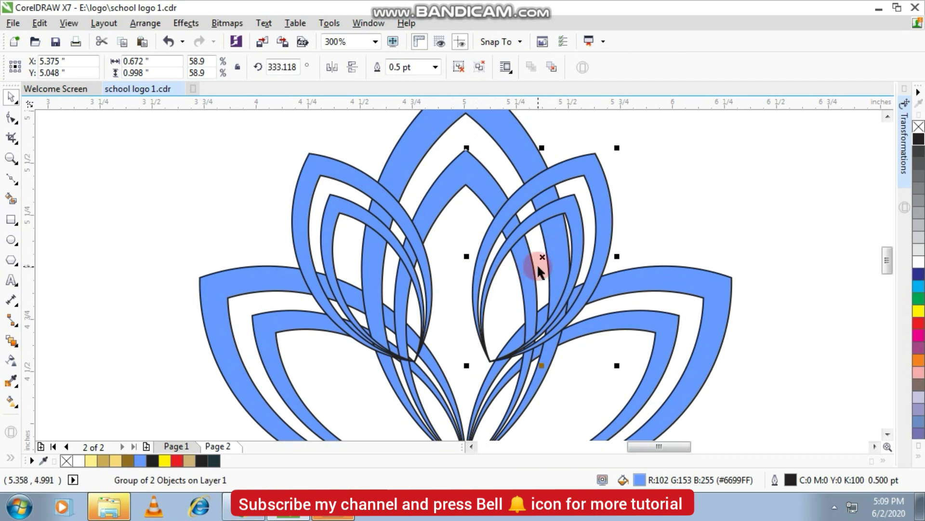
drag(541, 257, 563, 254)
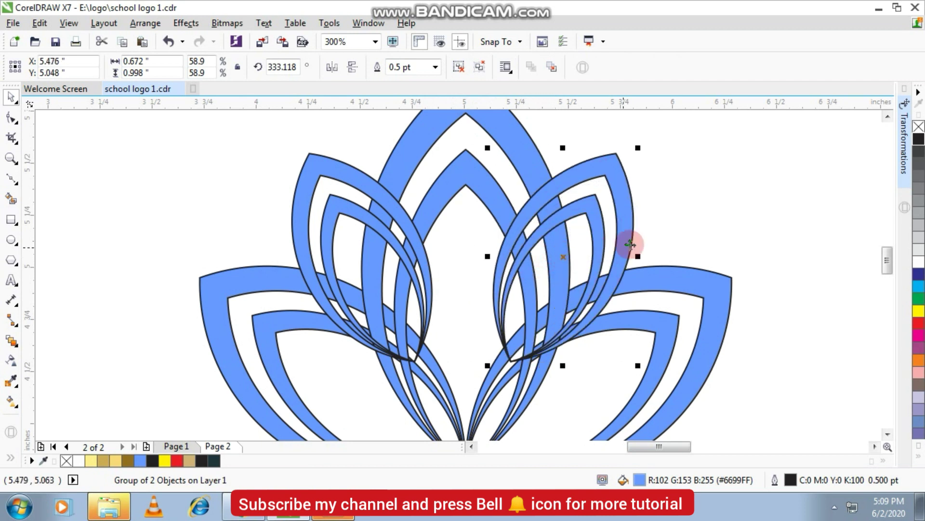
click(692, 204)
Step: Send the small right and small left petals to the back, behind the three larger petals
scroll(554, 262, down, 2)
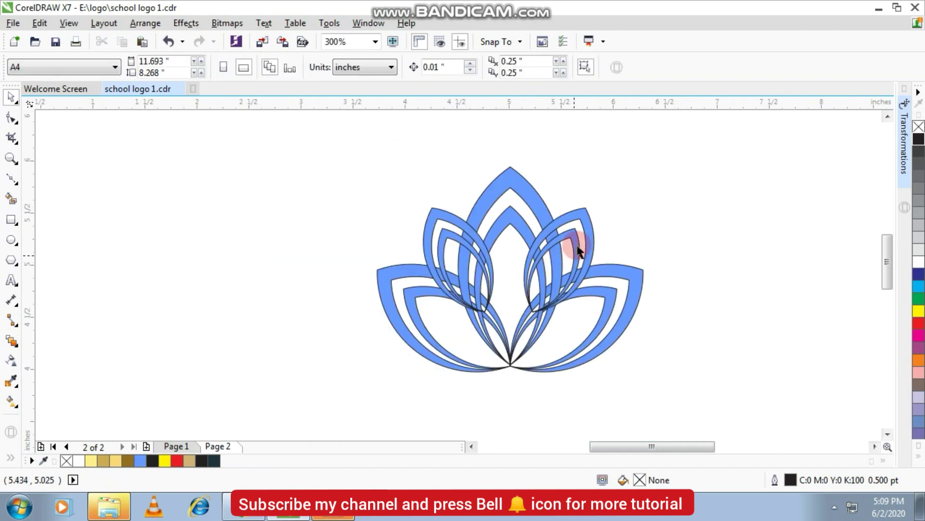
scroll(574, 248, up, 2)
click(586, 207)
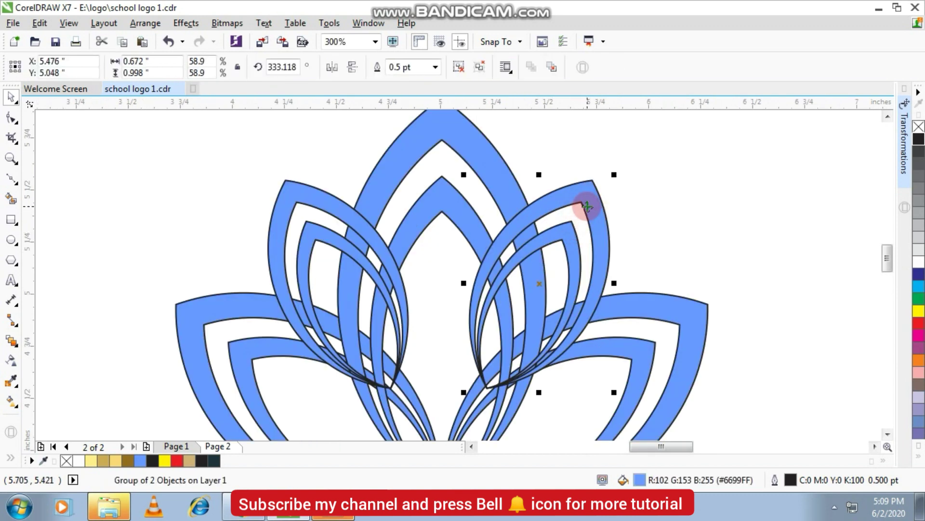
key(shift+Page_Down)
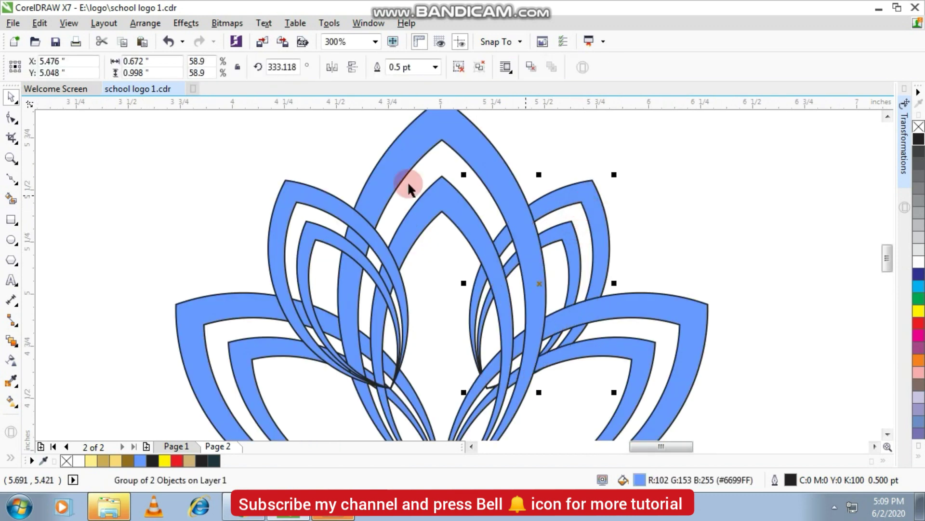
click(326, 195)
key(shift+Page_Down)
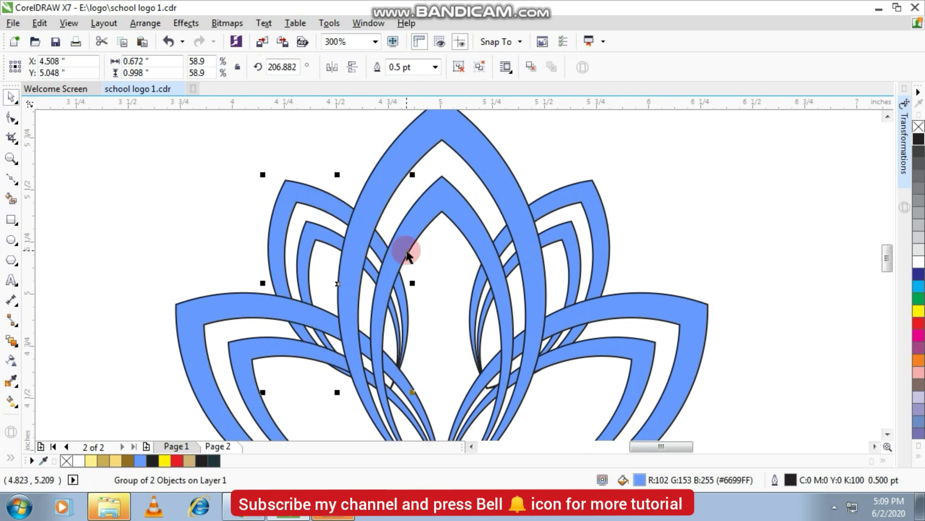
scroll(408, 254, down, 2)
click(230, 207)
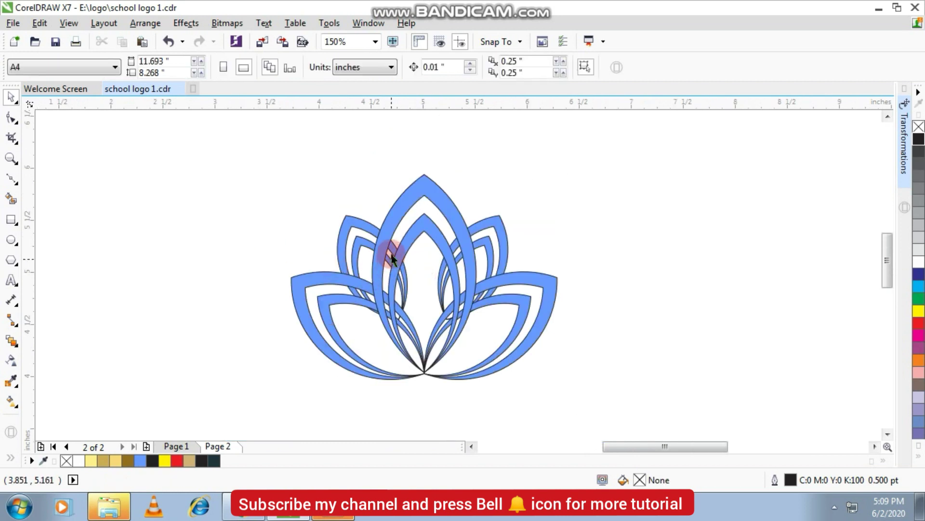
Step: Remove the fill from the four side petal groups, leaving only the central petal blue
scroll(395, 246, up, 2)
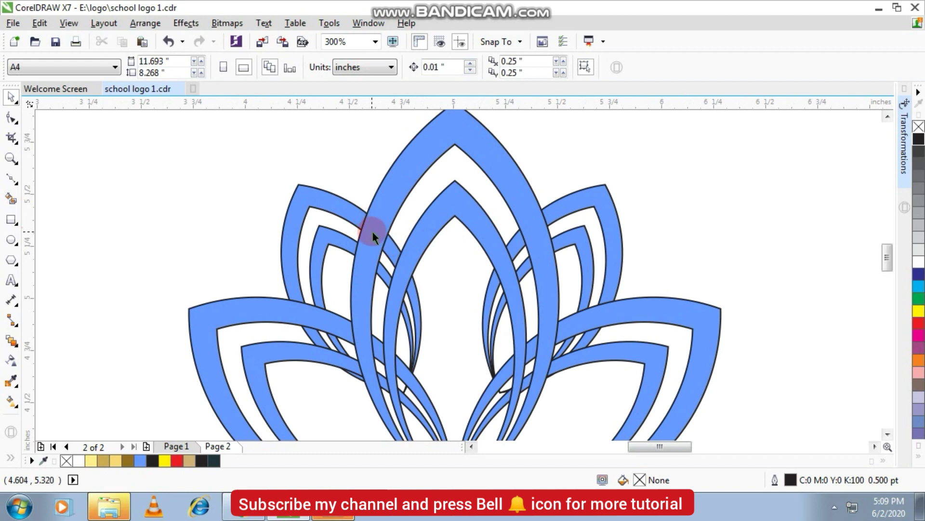
scroll(374, 230, down, 2)
scroll(376, 229, up, 1)
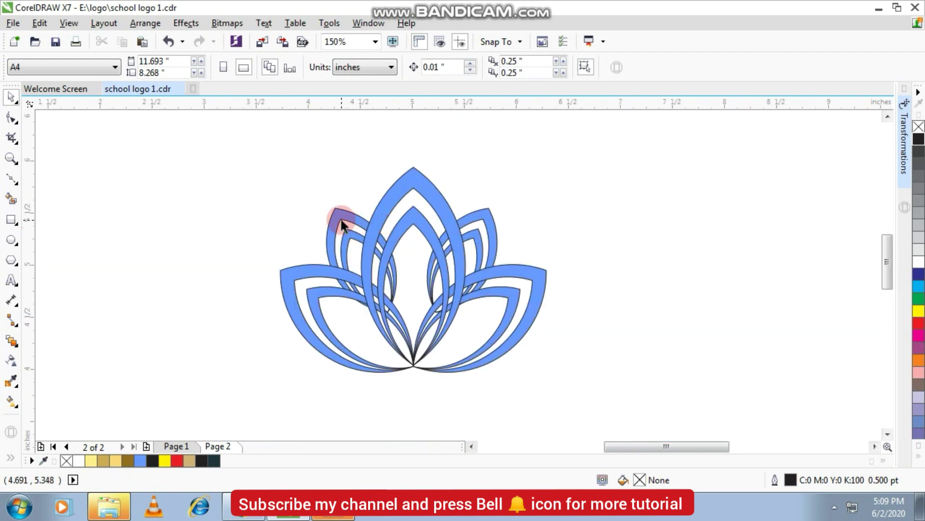
click(341, 223)
shift+click(300, 275)
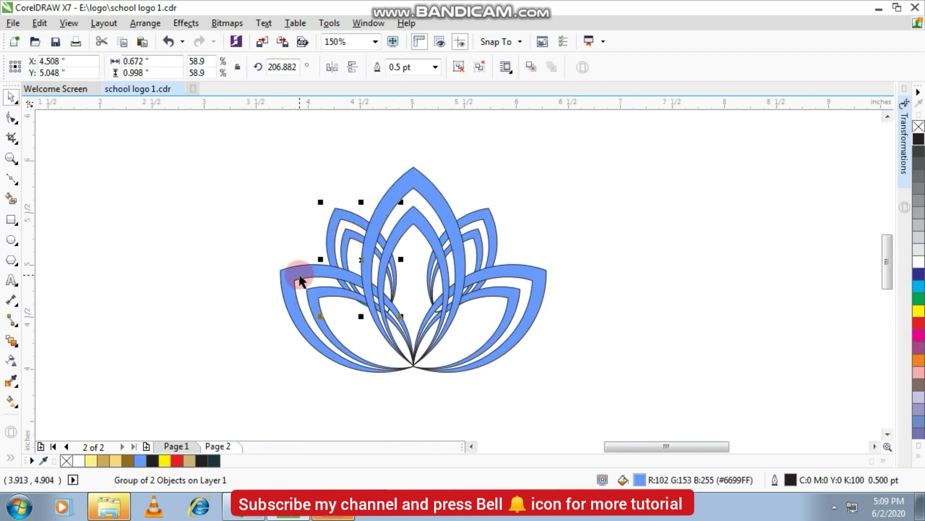
shift+click(488, 221)
shift+click(522, 268)
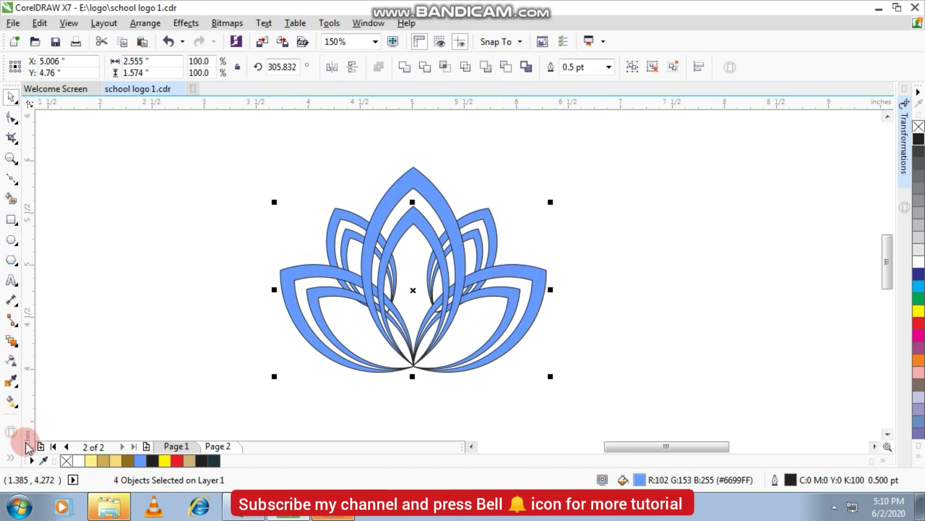
click(66, 461)
click(156, 342)
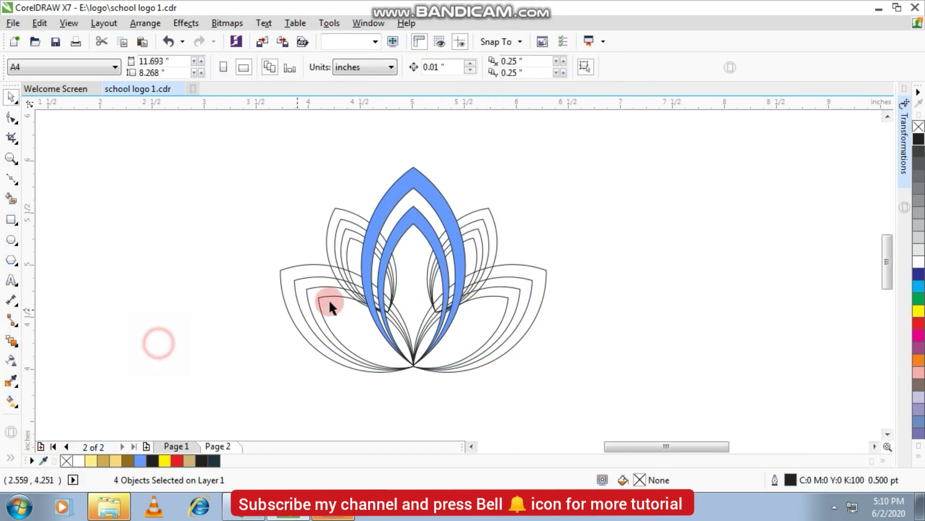
Step: Smart Fill the visible outer and inner bands of the small left and small right petals with blue #6699FF
scroll(379, 235, up, 2)
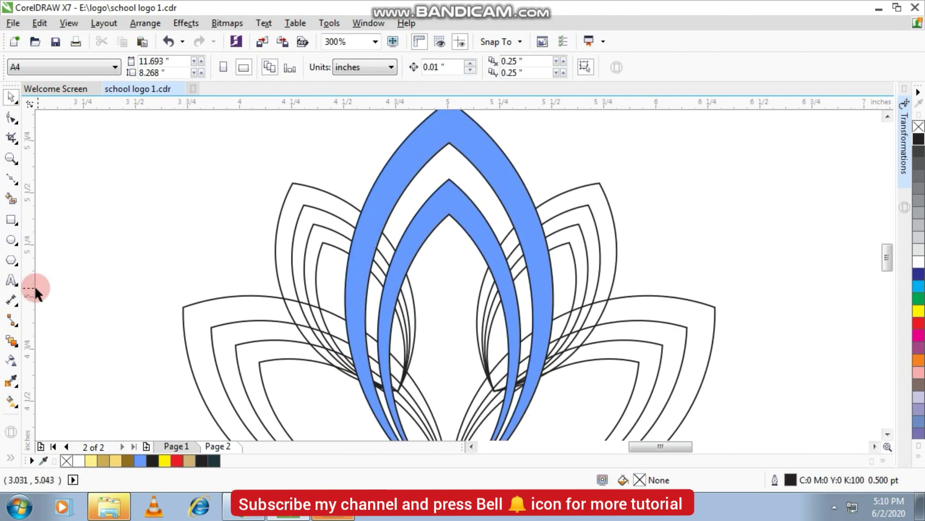
click(11, 198)
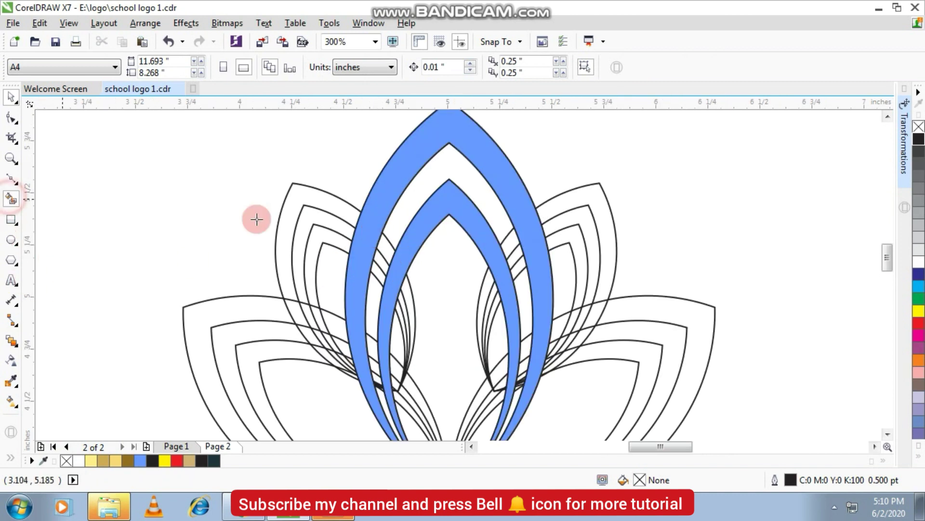
click(313, 200)
click(307, 218)
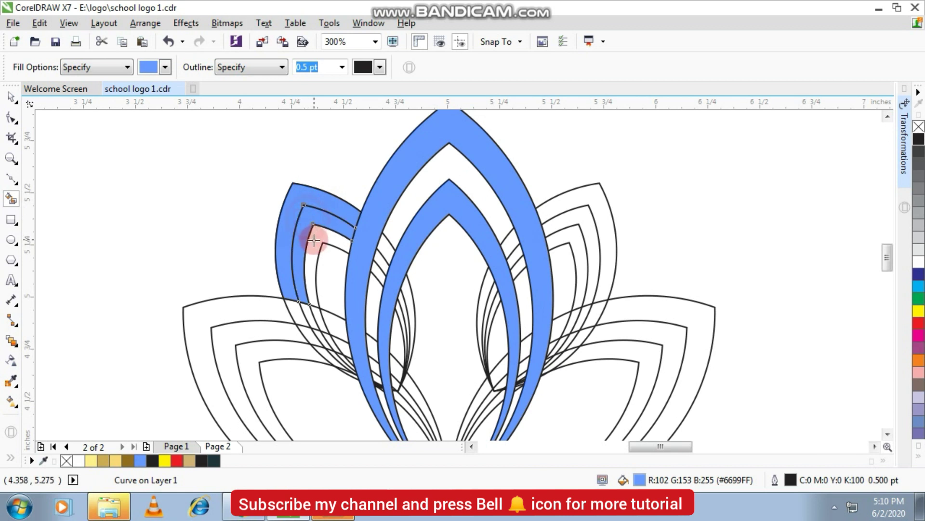
click(314, 242)
key(ctrl+z)
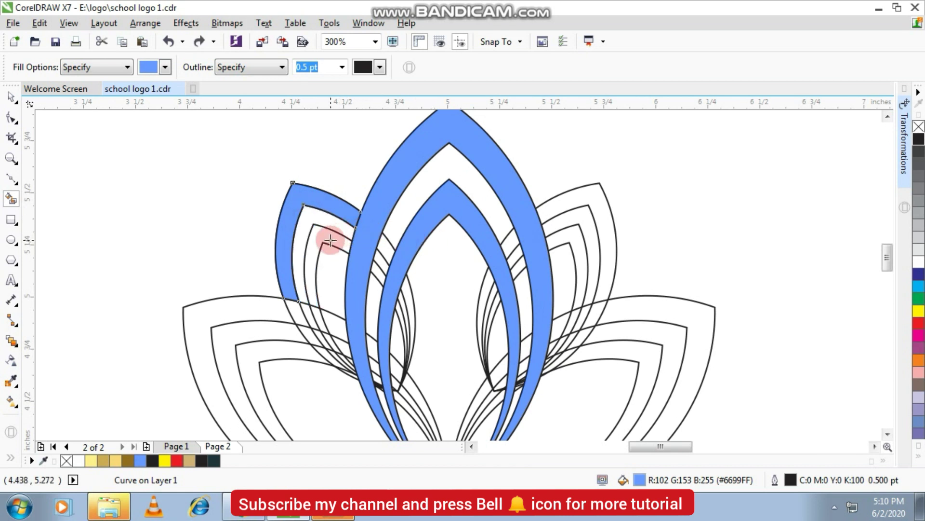
click(319, 237)
click(571, 200)
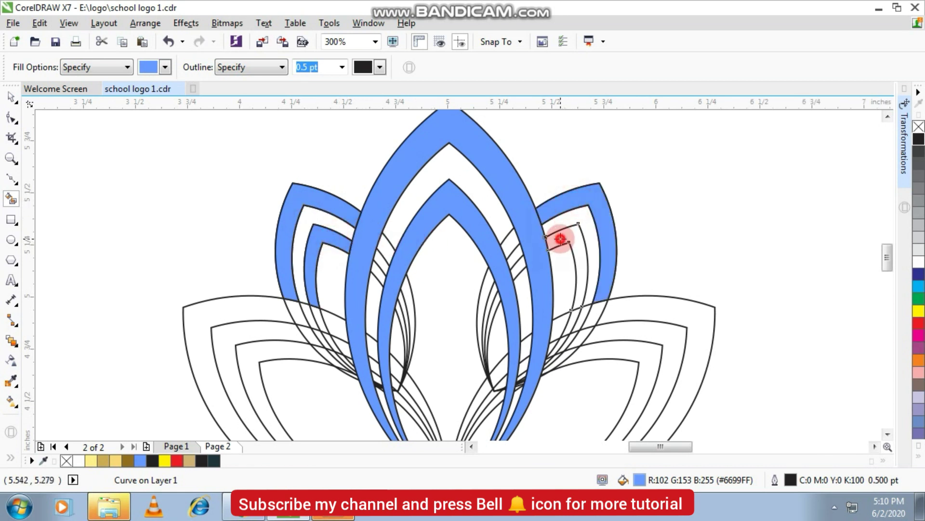
click(561, 238)
Step: Smart Fill the exposed outer and inner bands of the large left and large right petals with the same blue
click(225, 310)
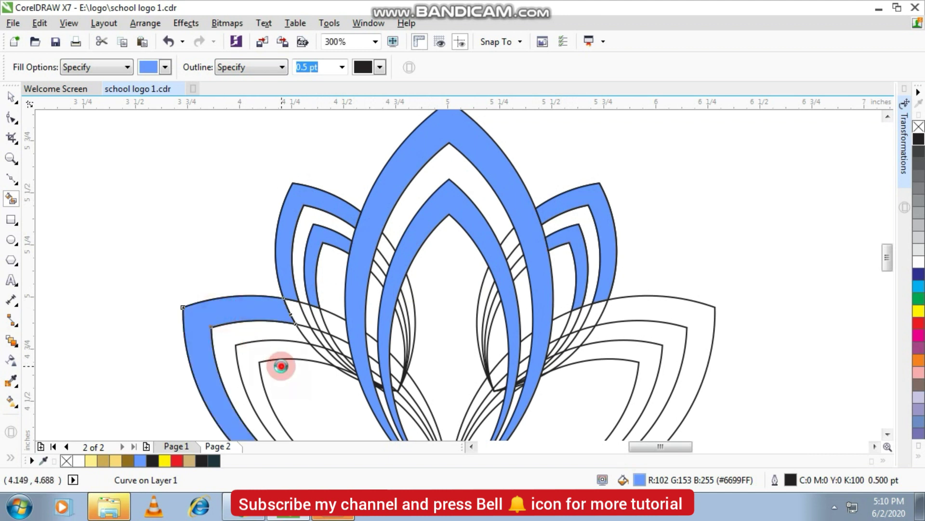
click(281, 366)
key(ctrl+z)
click(285, 352)
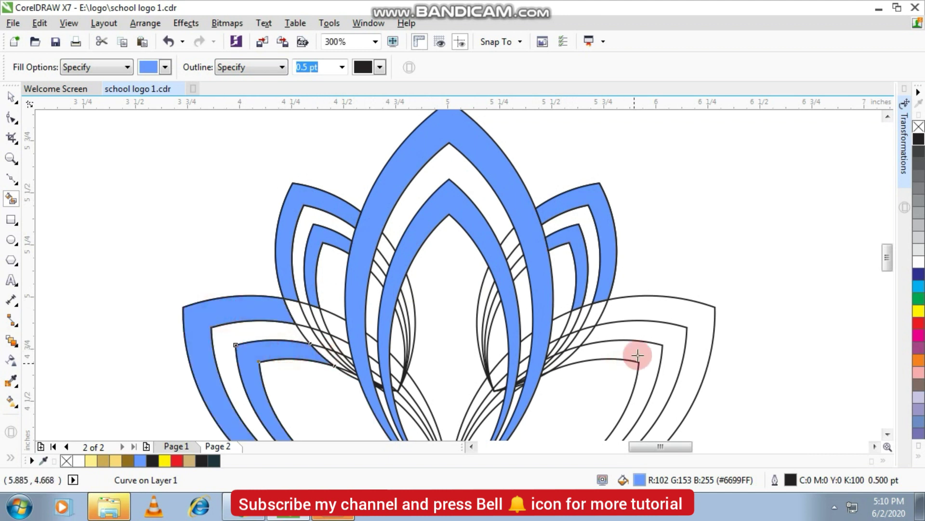
click(646, 306)
click(632, 348)
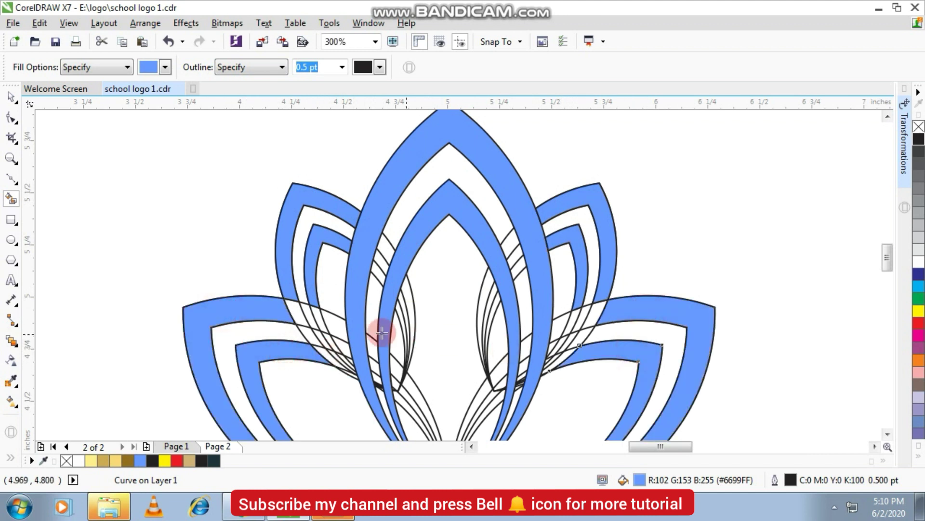
Step: Fill the band segments of the large left petal that are crossed by the small left petal's outlines with blue
scroll(300, 324, up, 2)
click(300, 324)
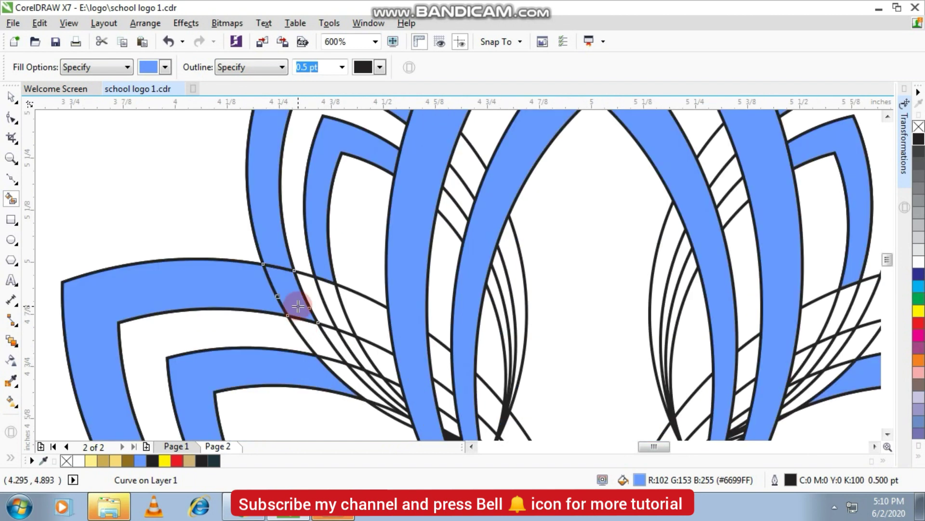
click(337, 305)
click(368, 314)
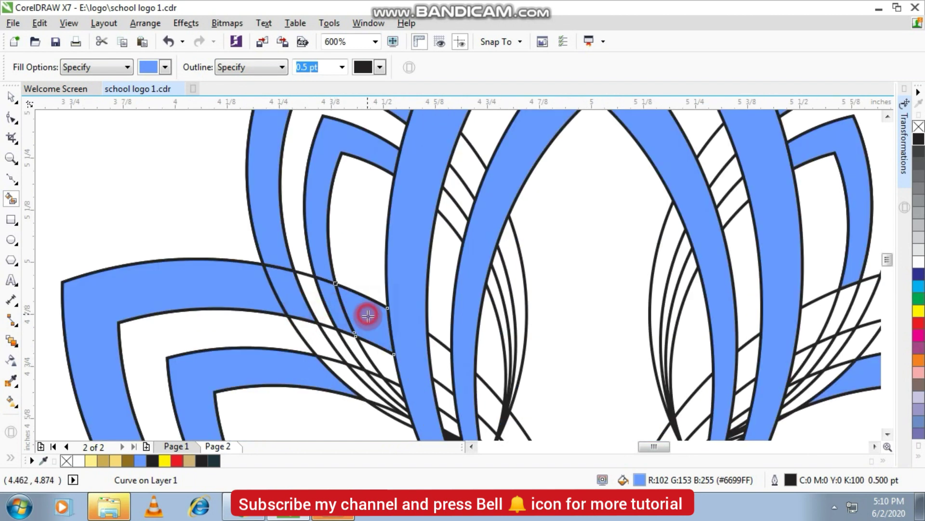
click(372, 381)
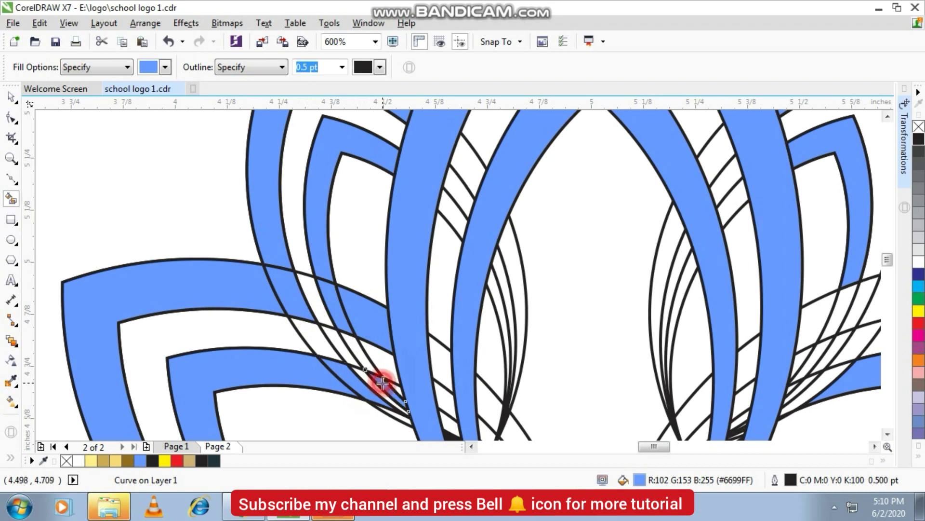
scroll(381, 382, up, 2)
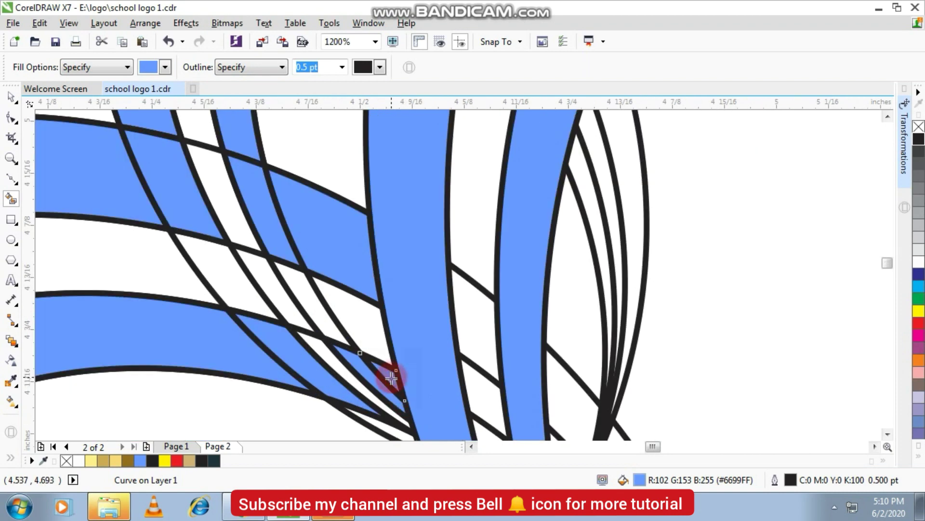
Step: Fill the band segments of the large right petal that are crossed by the small right petal's outlines with blue
scroll(391, 378, down, 2)
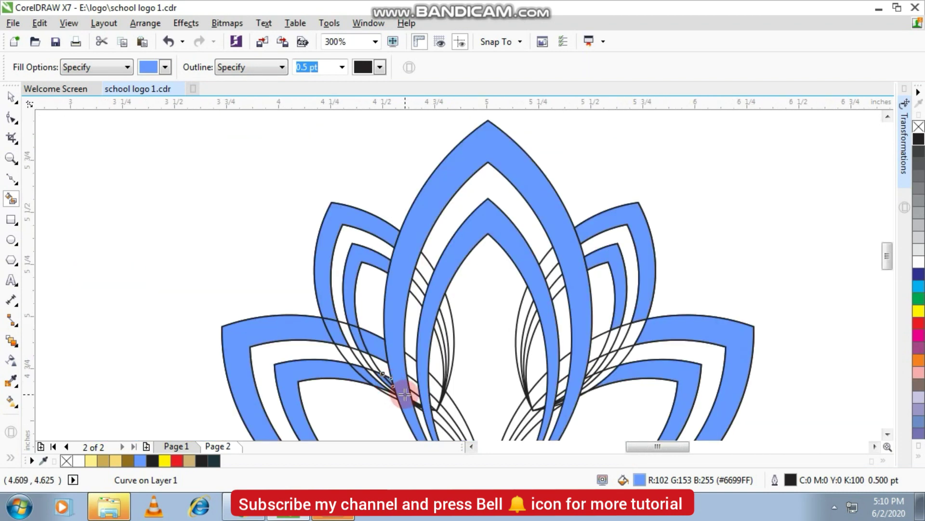
scroll(405, 393, down, 2)
scroll(460, 287, up, 2)
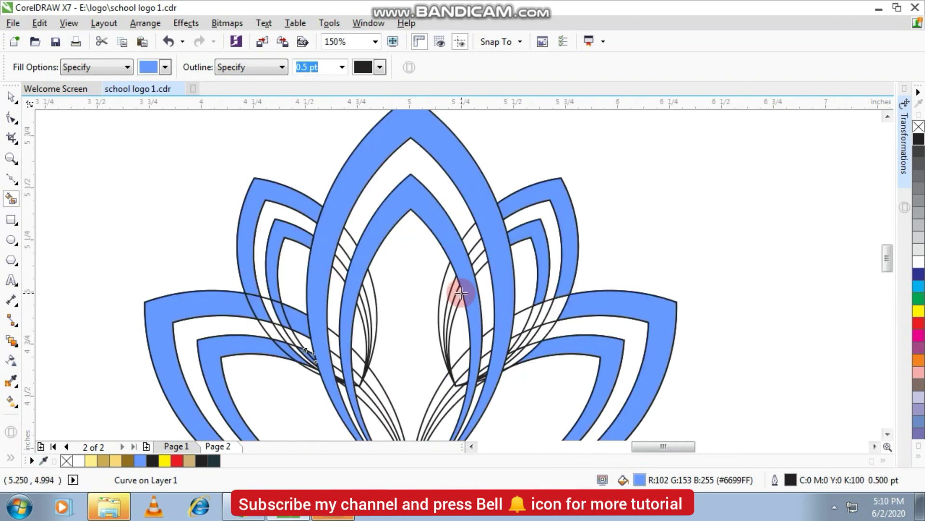
scroll(522, 326, up, 3)
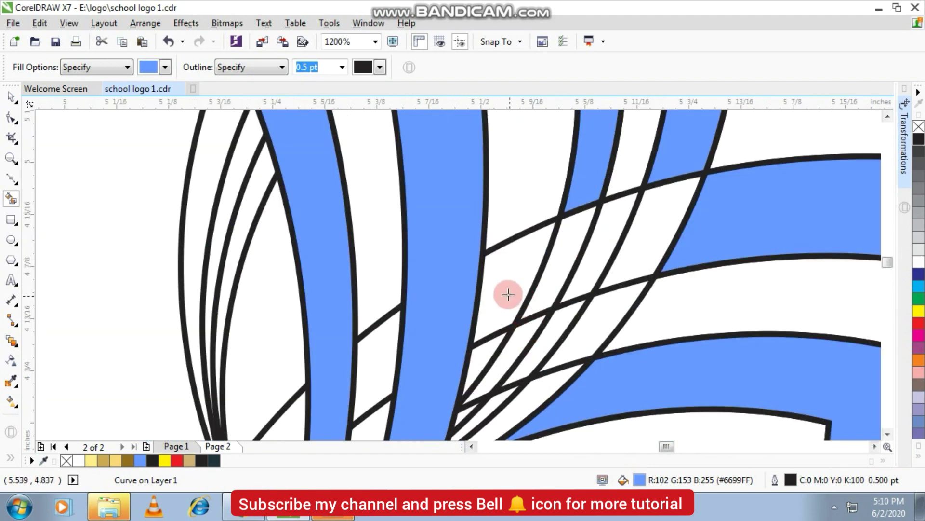
scroll(532, 287, down, 2)
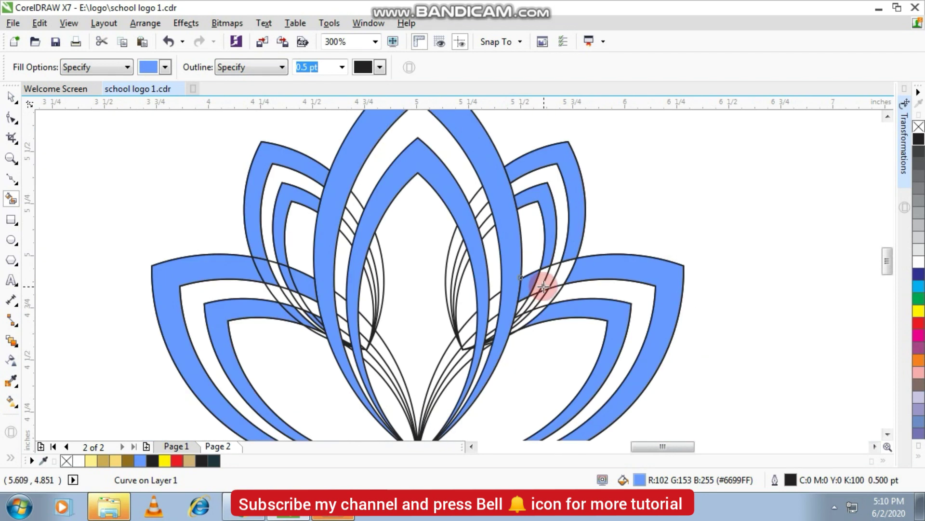
scroll(543, 287, up, 1)
click(543, 271)
click(554, 270)
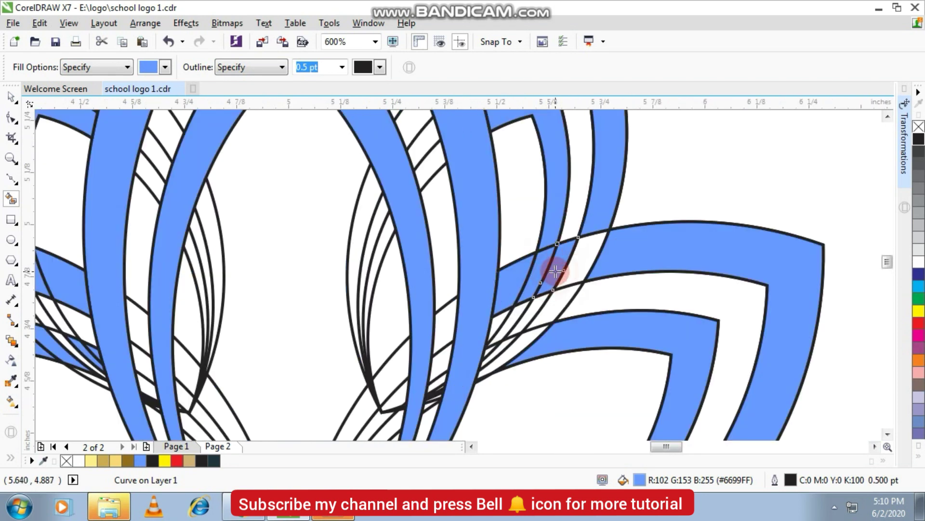
click(574, 265)
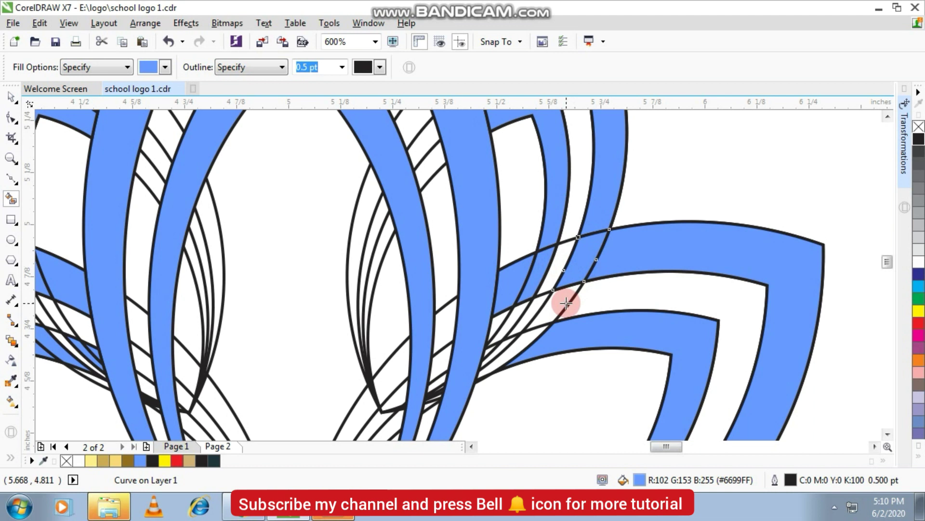
click(553, 275)
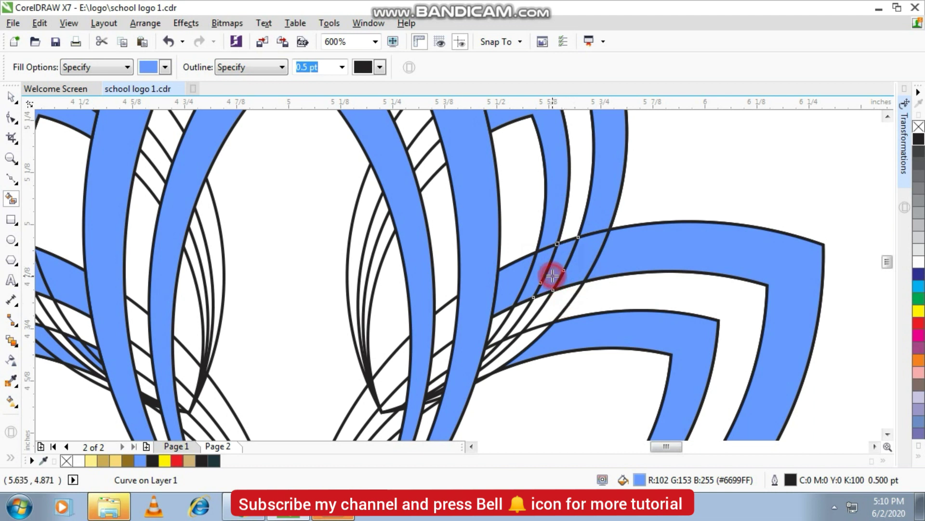
click(521, 345)
click(490, 349)
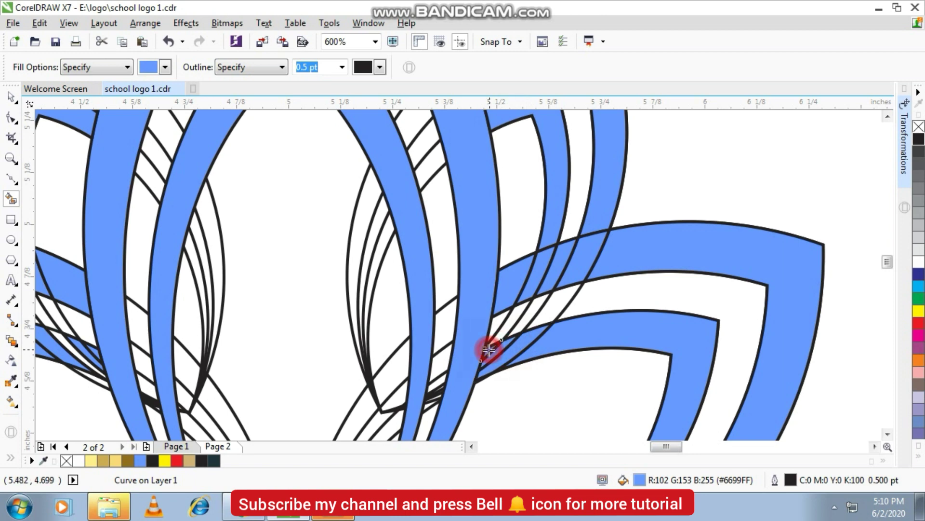
Step: Fill the remaining slivers where the small left petal's outlines cross the large left petal's bands with blue
scroll(490, 353, down, 4)
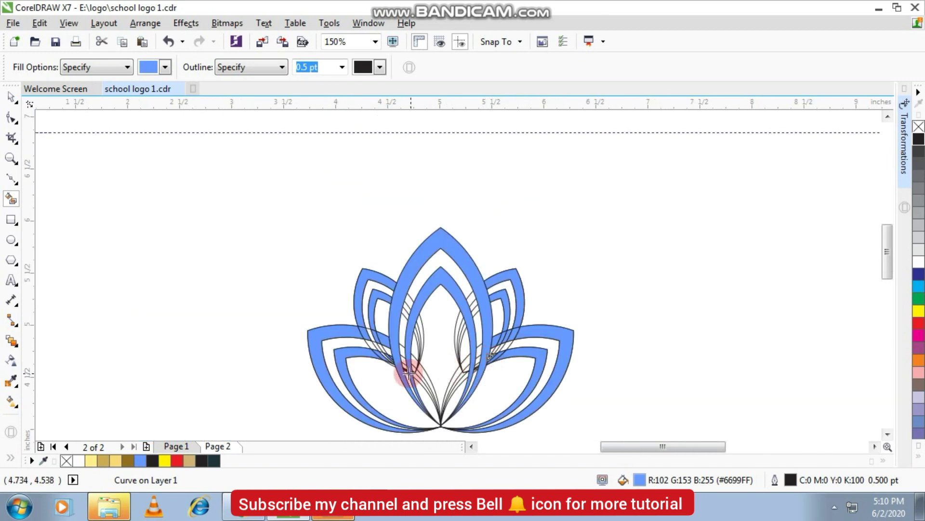
scroll(378, 356, up, 2)
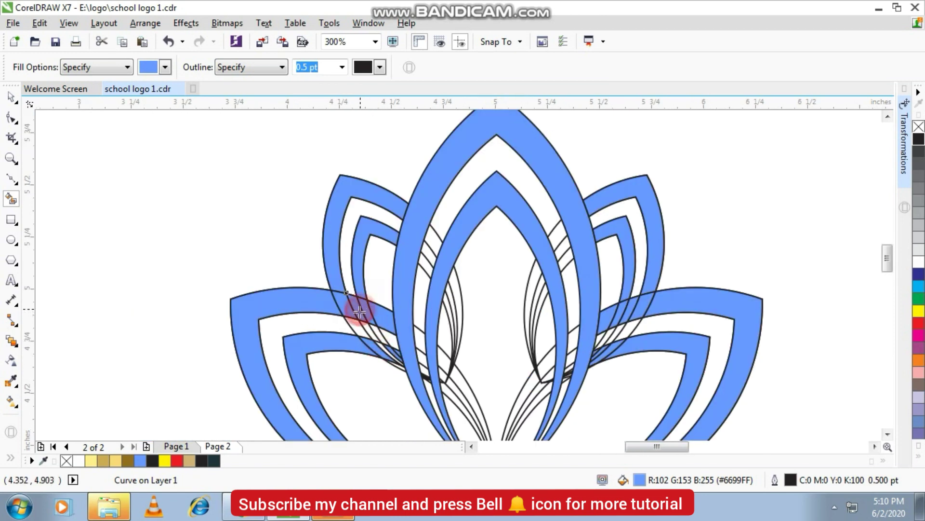
scroll(372, 331, down, 2)
scroll(385, 343, up, 4)
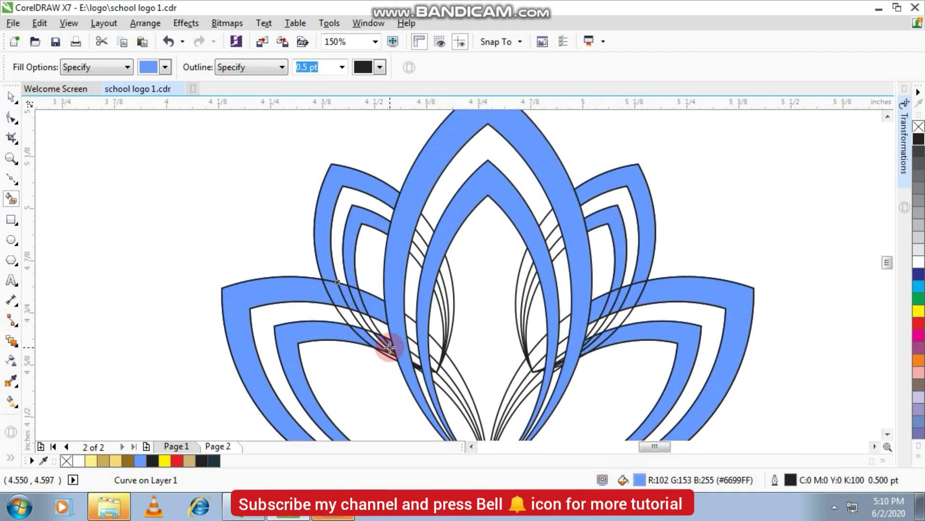
scroll(386, 345, up, 3)
scroll(359, 340, down, 2)
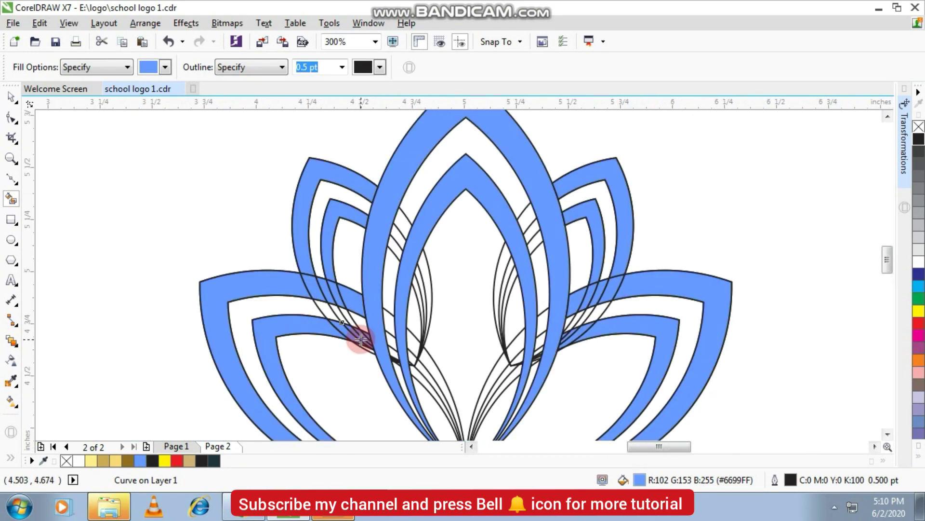
click(360, 340)
Step: Delete the four original unfilled side petal groups, clearing their outlines from inside the central petal
click(12, 96)
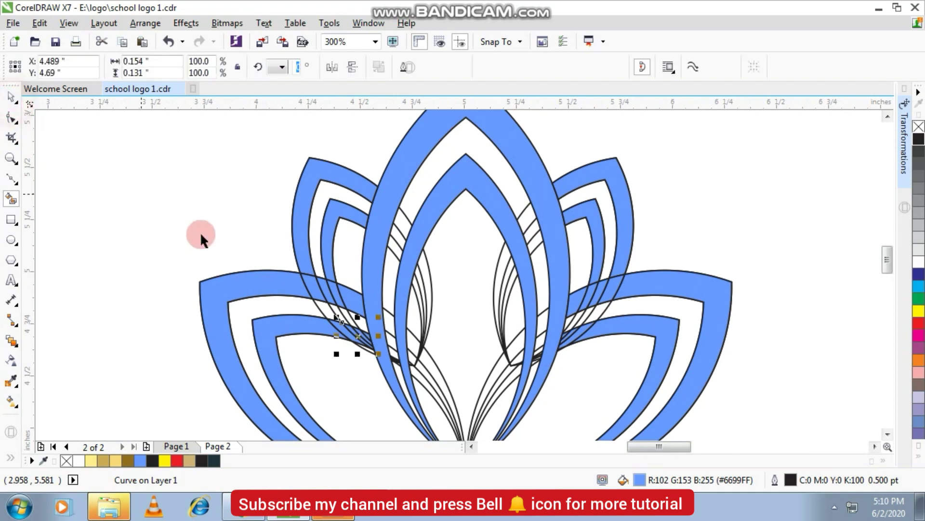
scroll(438, 357, down, 3)
click(353, 295)
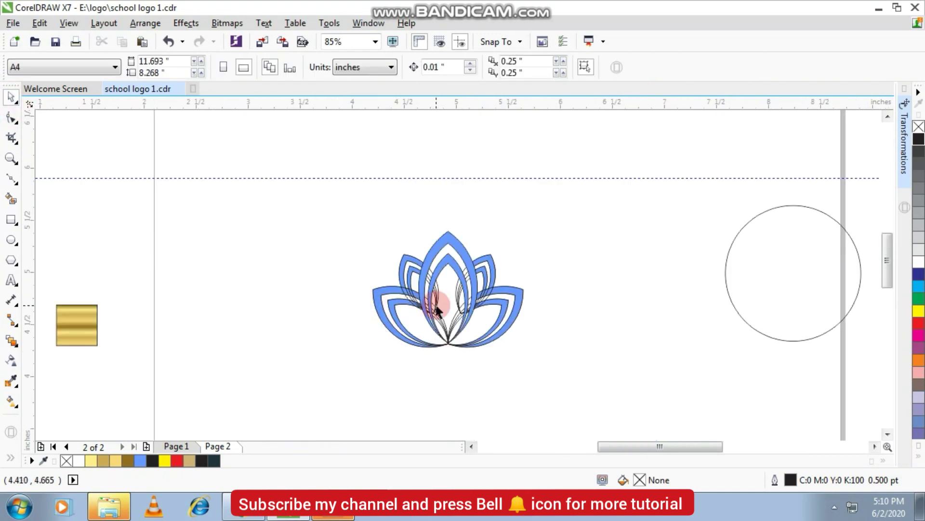
scroll(444, 304, up, 2)
click(444, 326)
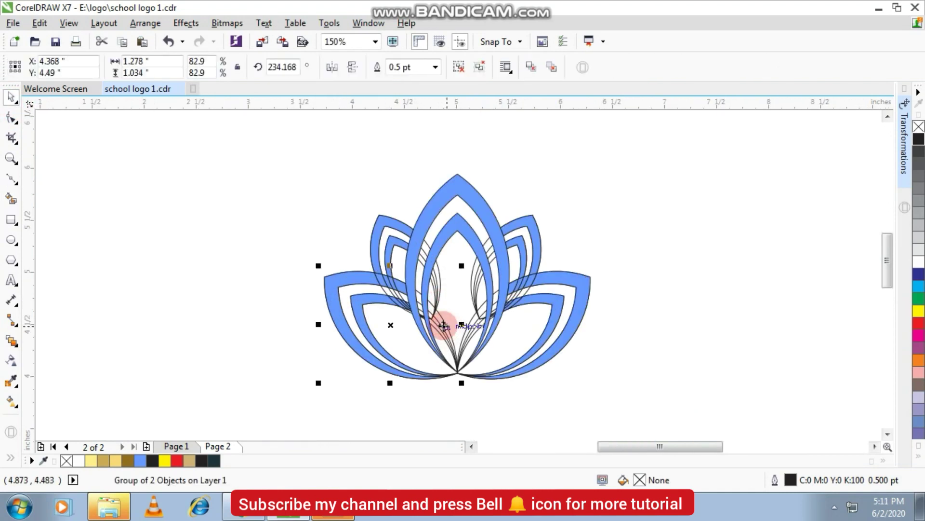
click(435, 318)
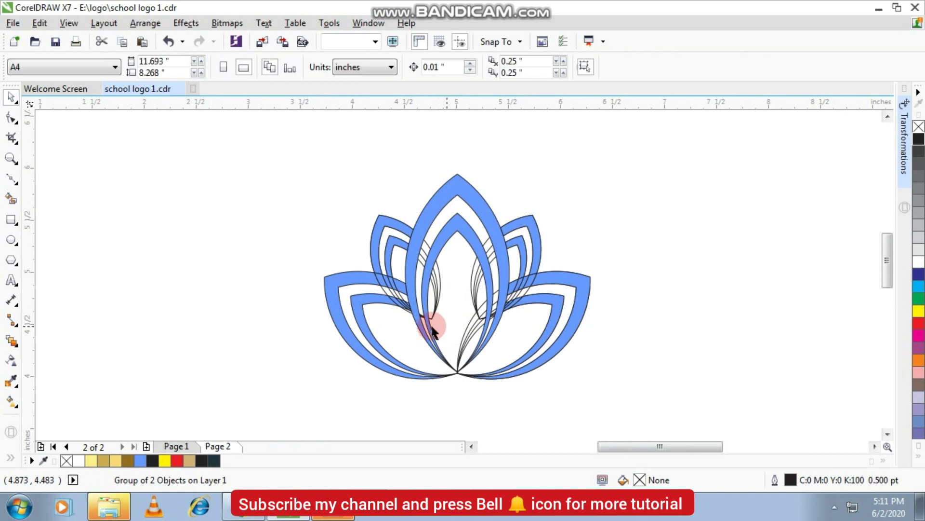
click(448, 291)
click(481, 289)
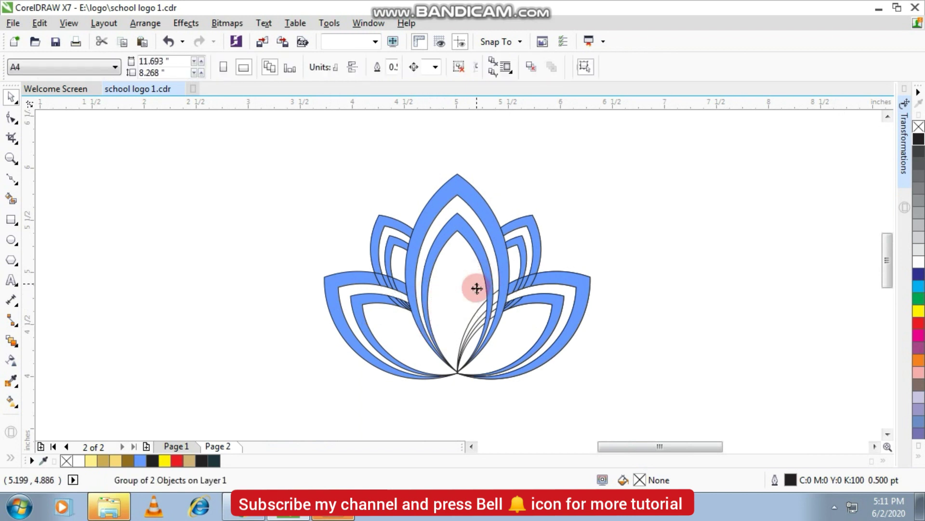
click(476, 313)
click(478, 332)
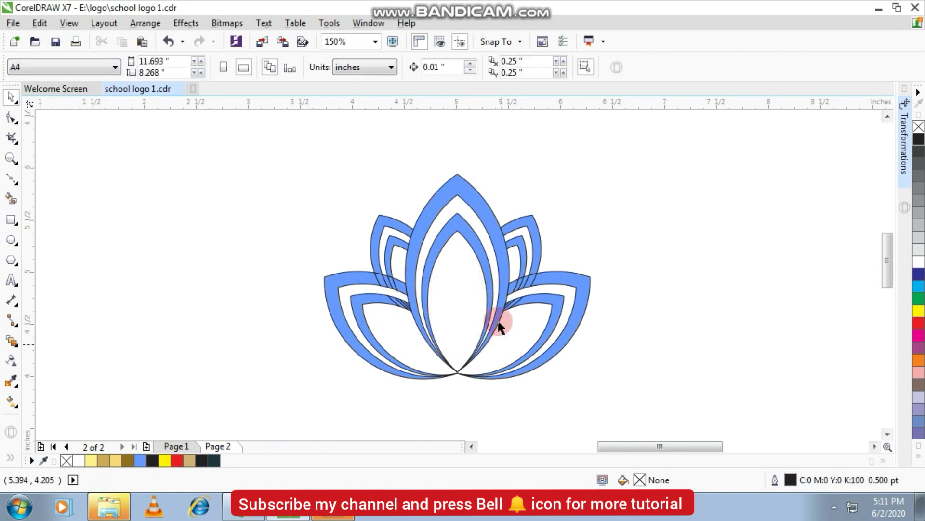
Step: Weld the five blue segments of the large left petal's outer band into one shape
scroll(380, 299, up, 6)
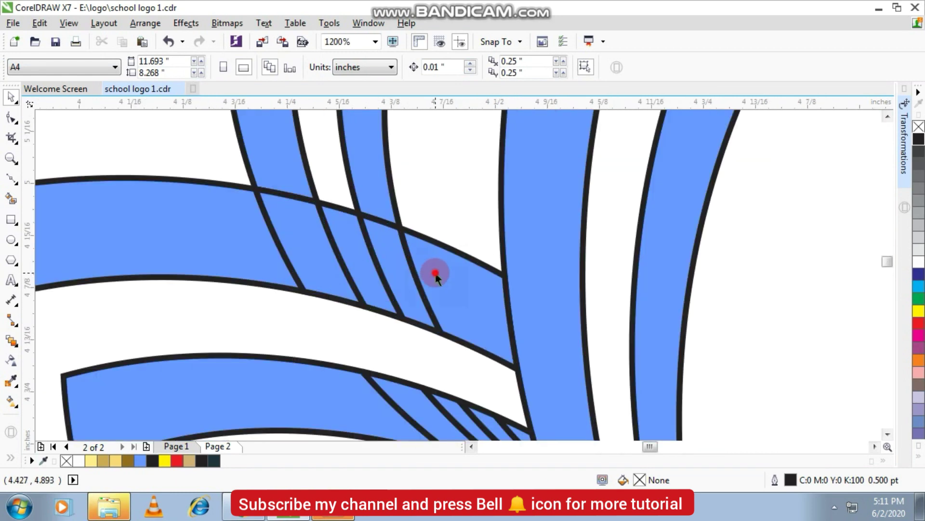
click(398, 271)
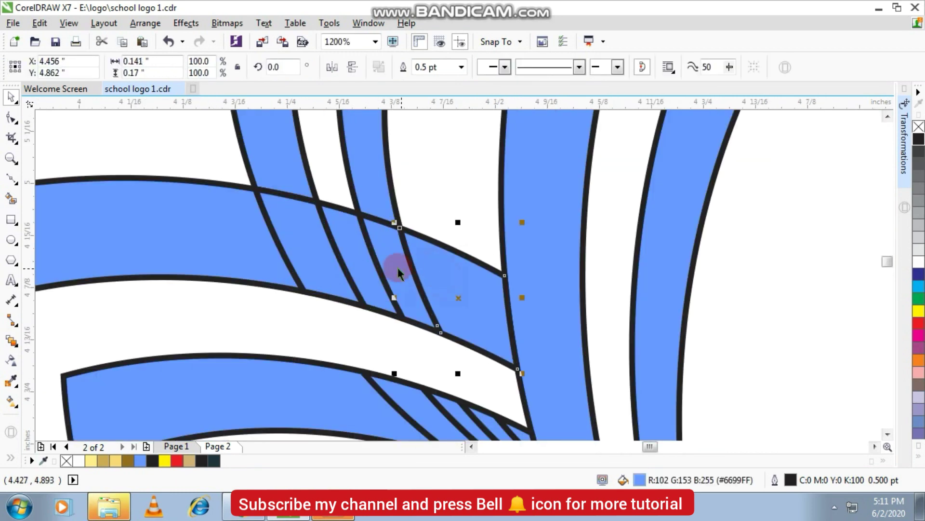
shift+click(356, 248)
shift+click(312, 237)
shift+click(220, 239)
shift+click(388, 165)
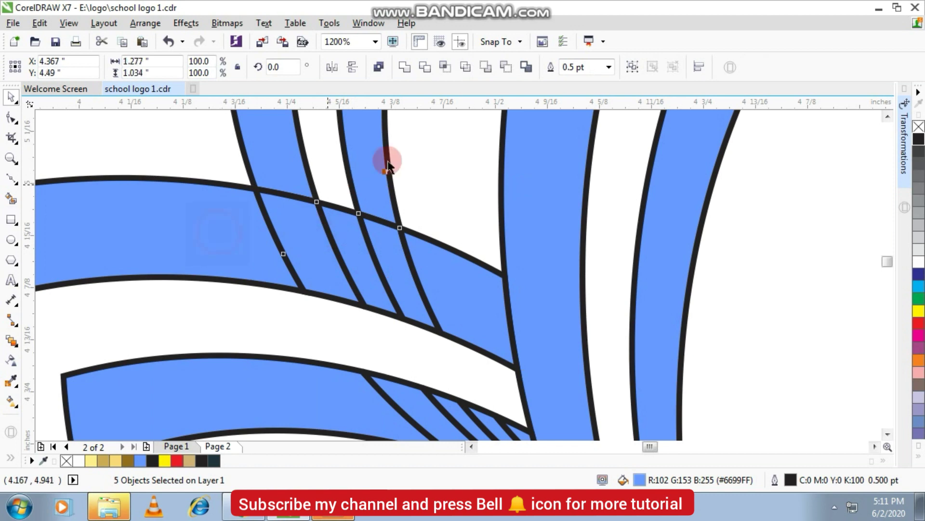
click(410, 73)
Step: Weld the five blue segments of the large left petal's inner band into one shape
scroll(374, 202, down, 4)
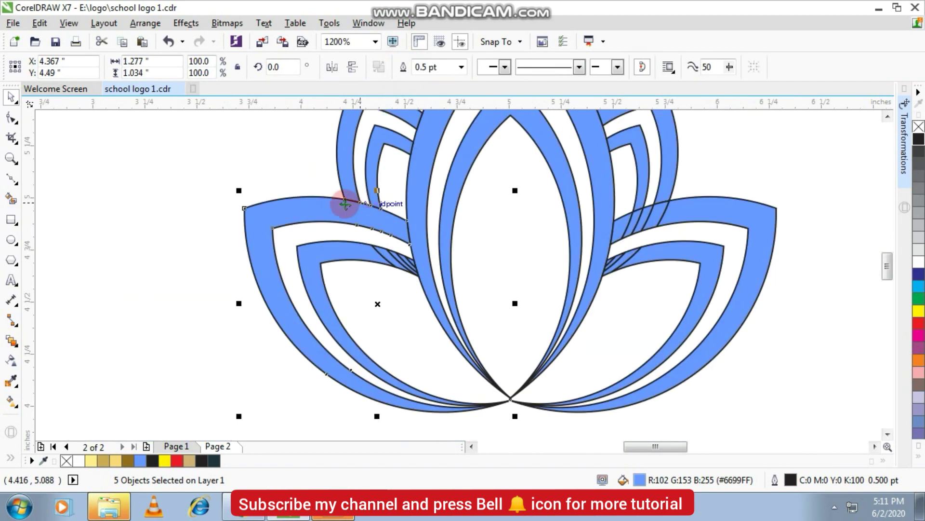
scroll(377, 258, up, 2)
scroll(450, 284, up, 4)
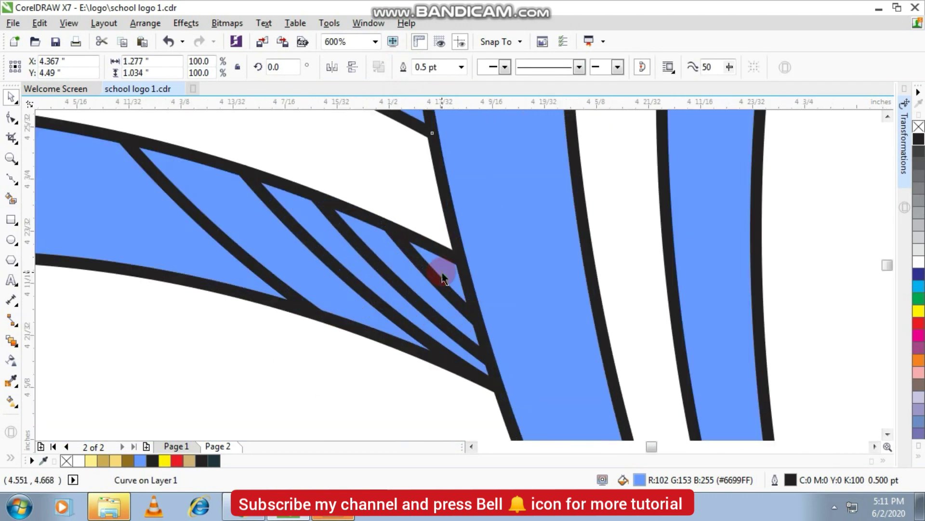
click(406, 264)
click(392, 260)
shift+click(320, 218)
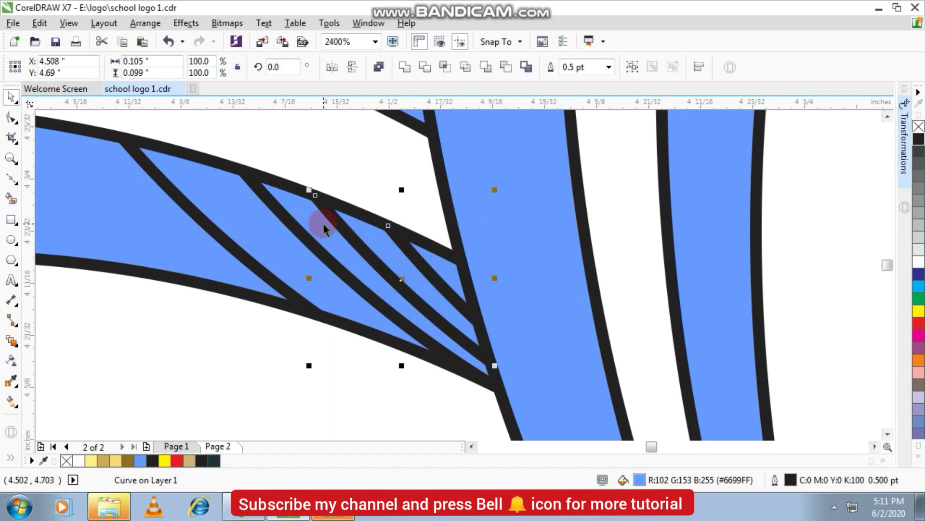
shift+click(247, 214)
shift+click(176, 210)
shift+click(159, 188)
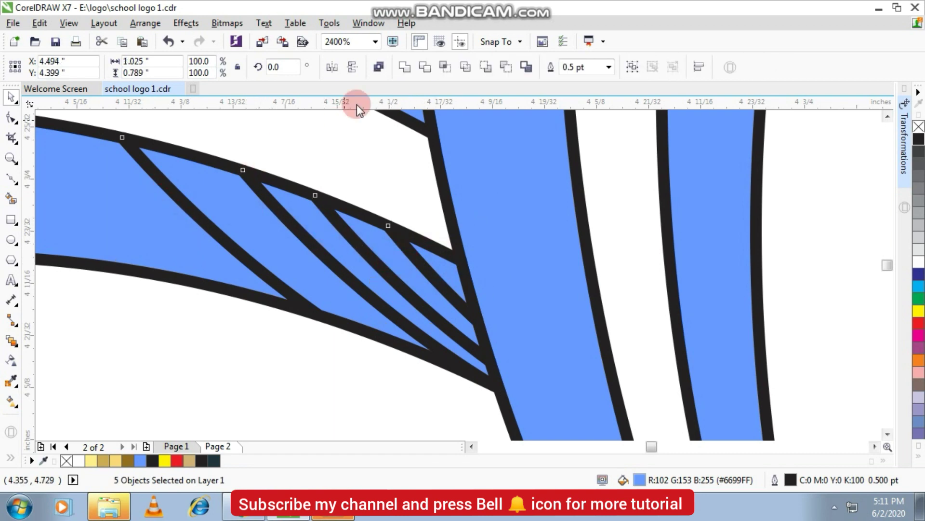
click(405, 70)
Step: Weld the five blue segments of the large right petal's outer band into one shape
scroll(417, 199, down, 6)
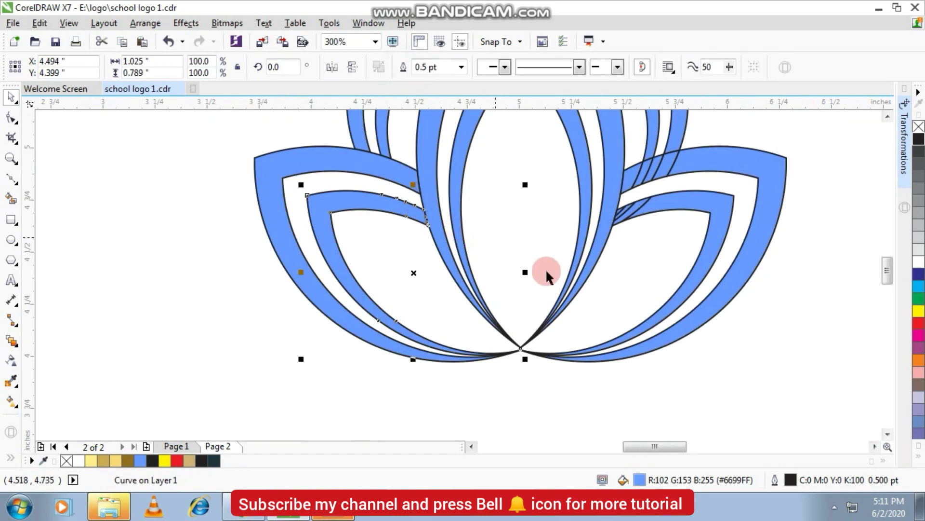
scroll(644, 178, up, 4)
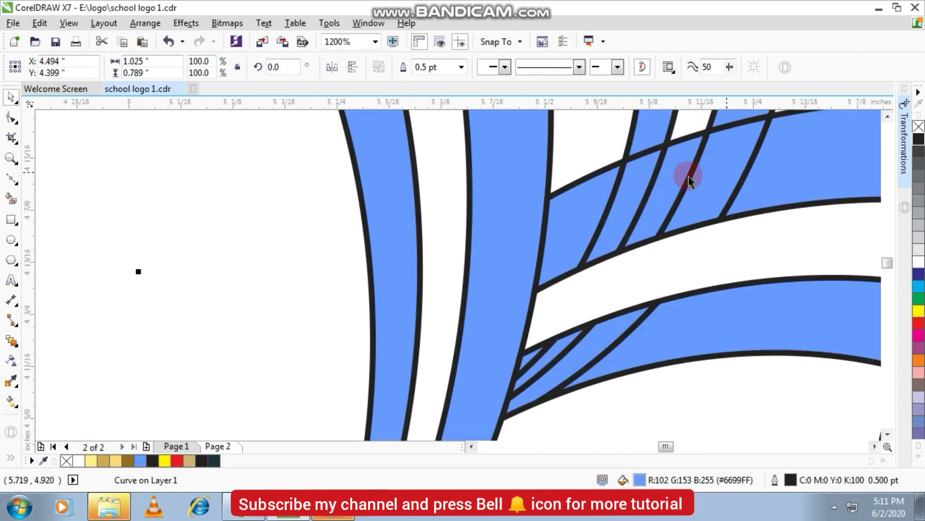
shift+click(592, 198)
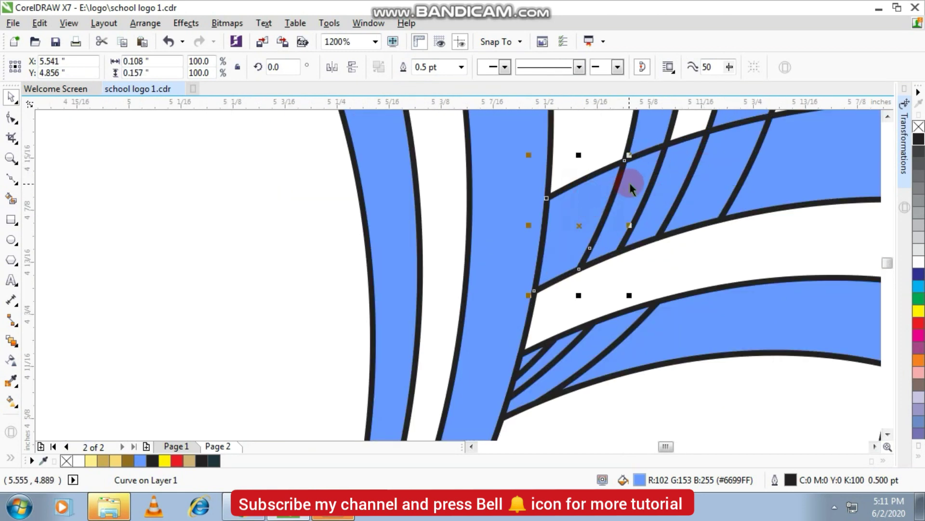
shift+click(668, 175)
shift+click(756, 174)
shift+click(755, 154)
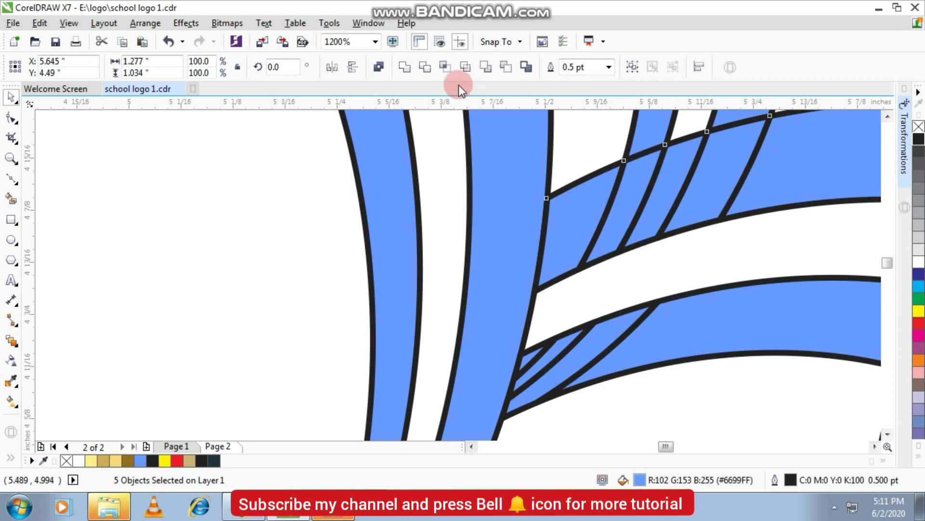
click(405, 66)
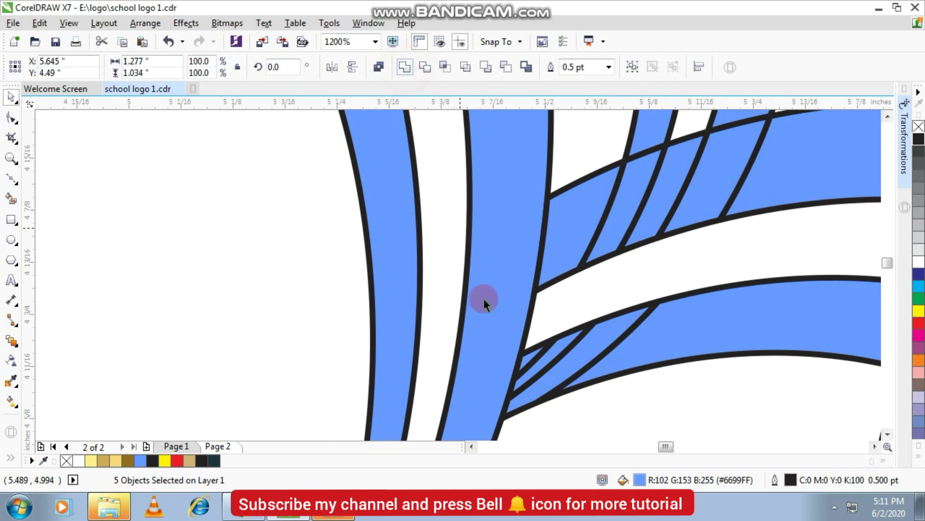
Step: Weld the four blue segments of the large right petal's inner band into one shape
click(535, 358)
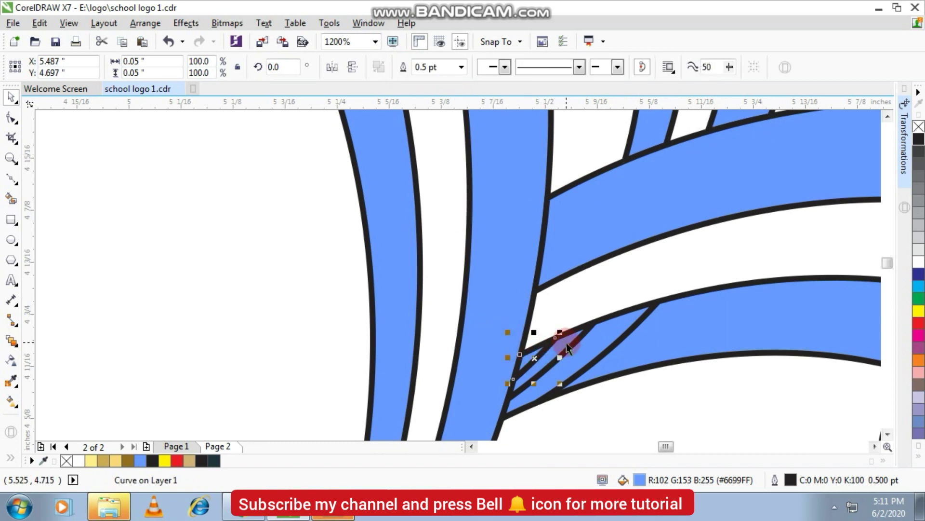
shift+click(597, 328)
shift+click(680, 335)
shift+click(457, 126)
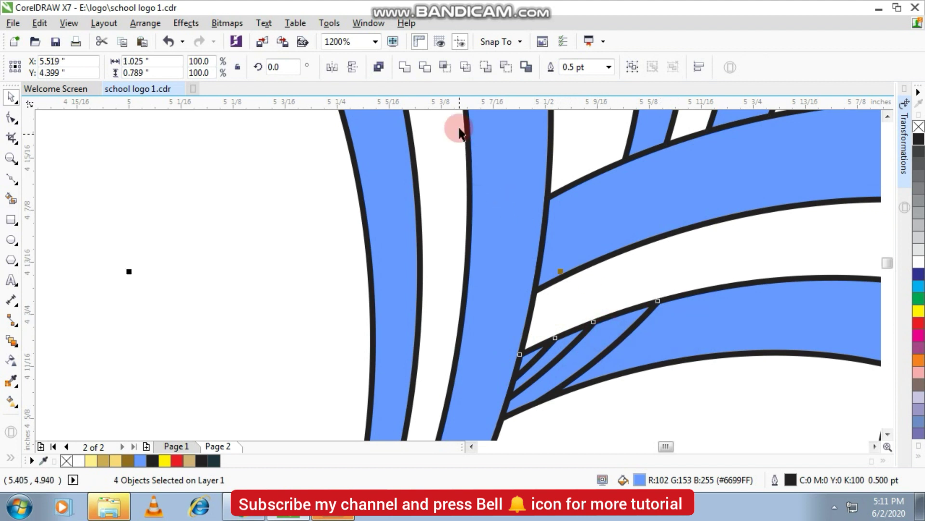
click(412, 65)
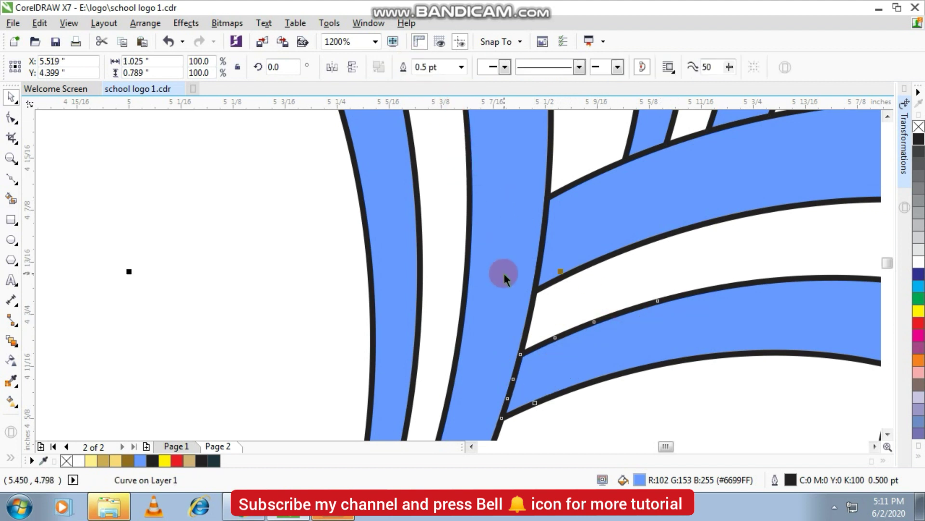
Step: Clear the selection and move the gold gradient square close to the lotus, beside its upper left side
key(F4)
click(525, 251)
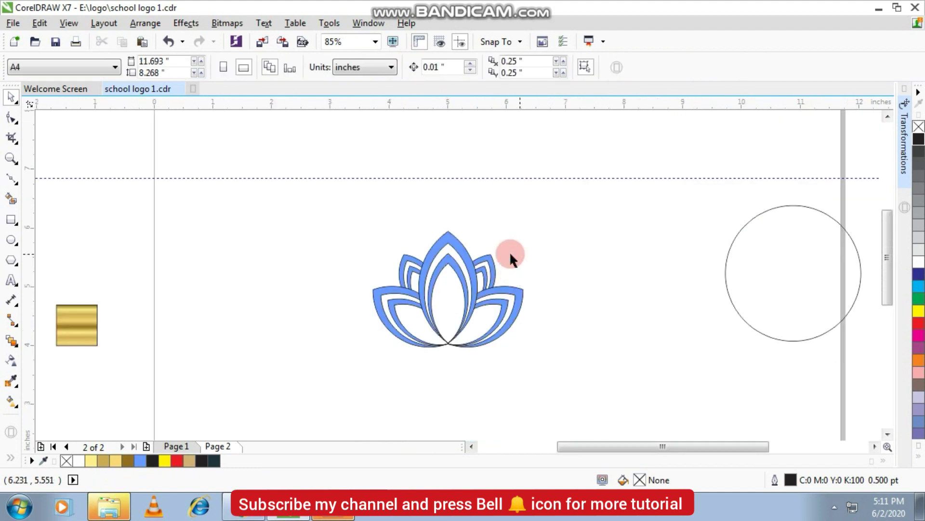
scroll(442, 259, up, 2)
scroll(389, 248, down, 2)
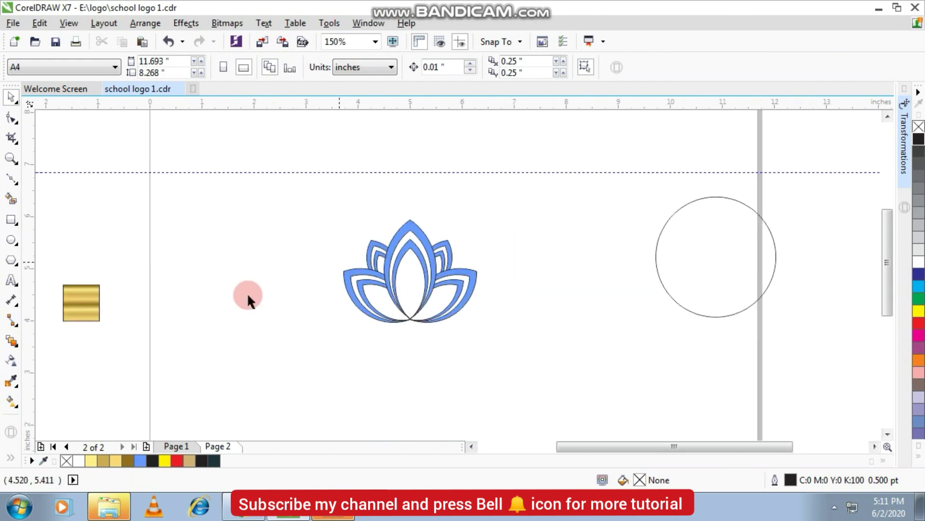
drag(87, 306, 330, 248)
Step: Copy only the fill of the gold gradient square to the outer and inner bands of the central petal
scroll(354, 236, up, 2)
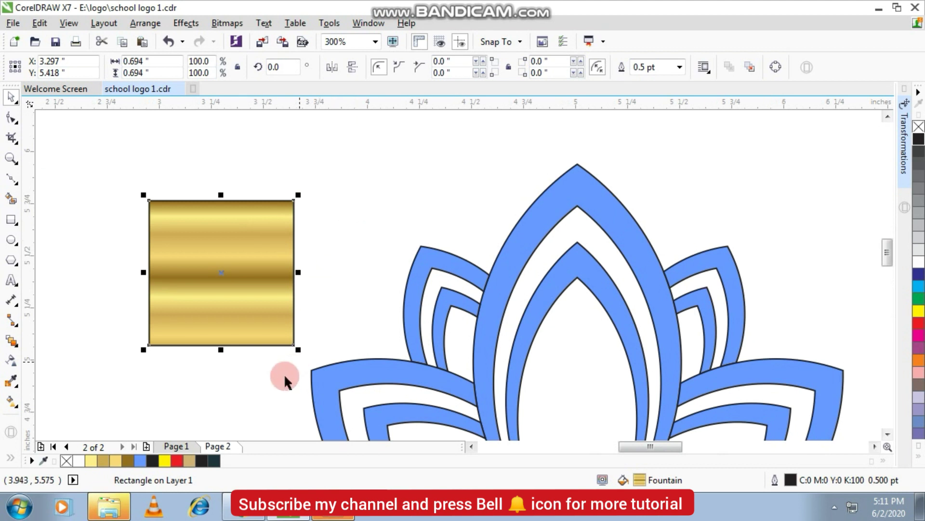
click(518, 251)
click(517, 284)
click(528, 310)
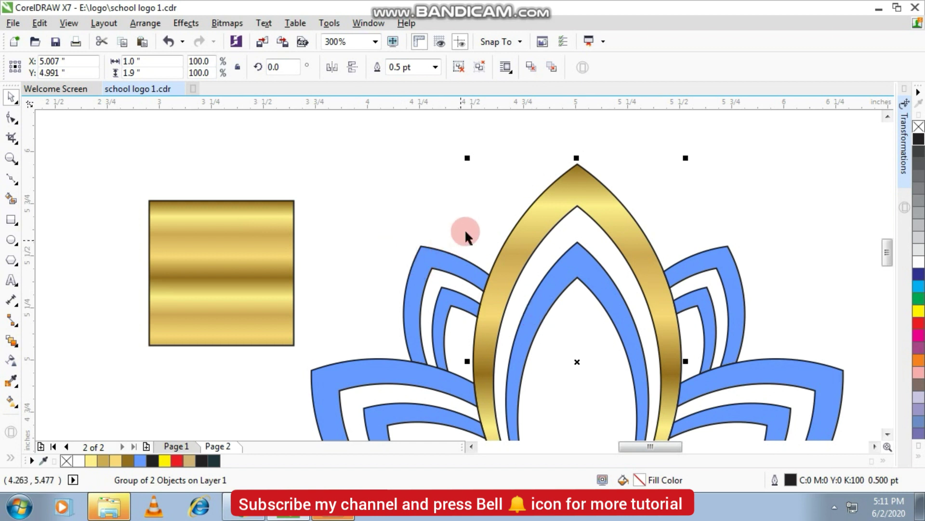
click(38, 24)
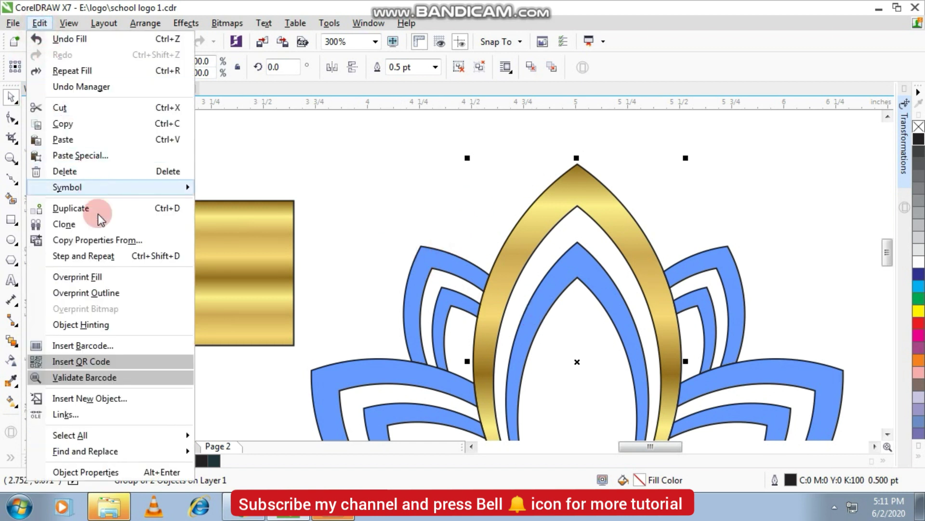
click(100, 239)
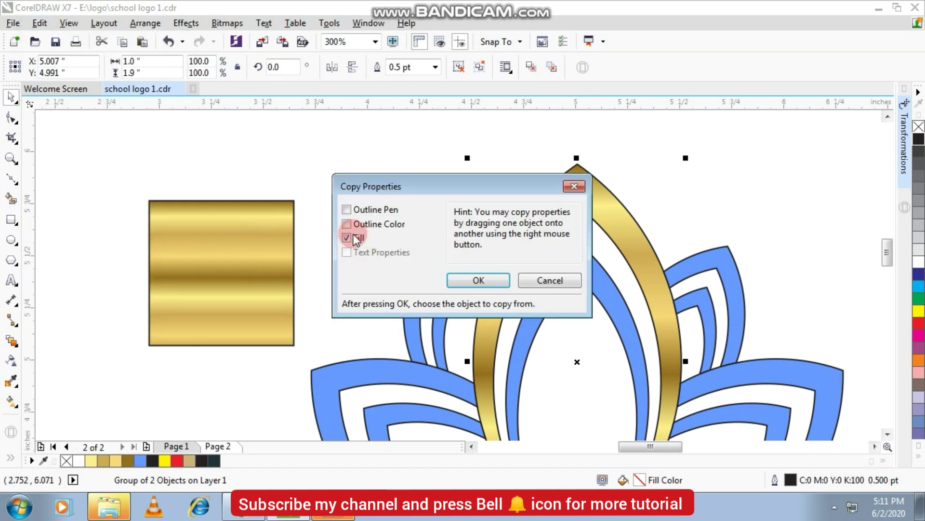
click(478, 279)
click(244, 271)
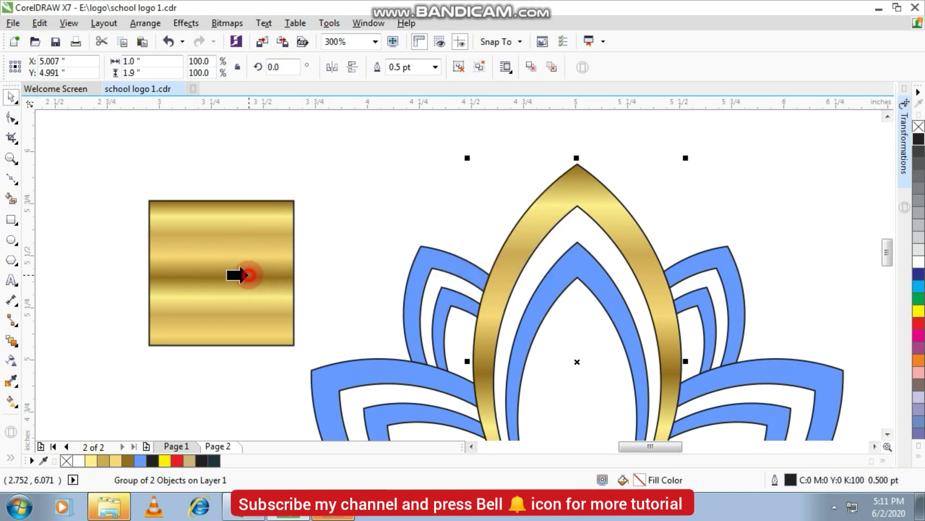
Step: Repeat the gold gradient fill on the outer and inner bands of the small left petal
click(440, 291)
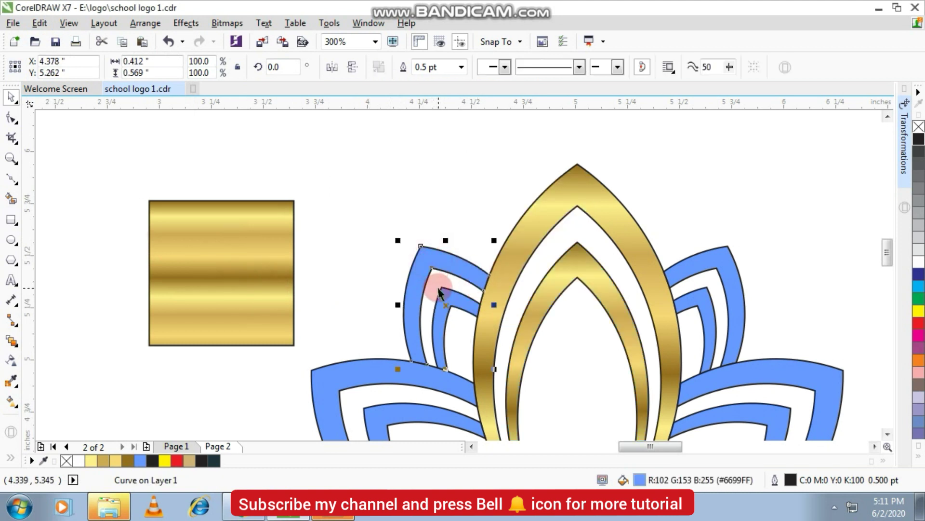
key(ctrl+r)
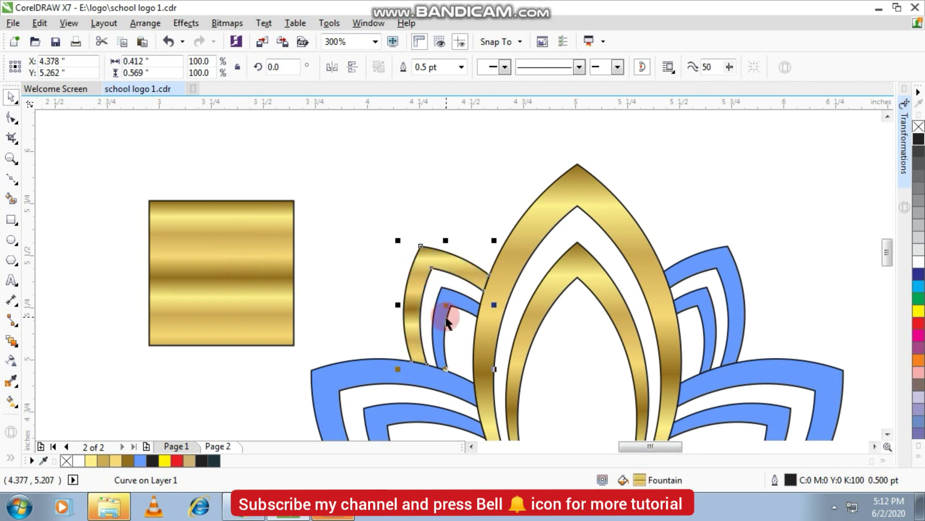
click(440, 318)
key(ctrl+r)
Step: Repeat the gold gradient fill on the outer band of the small right petal
click(709, 265)
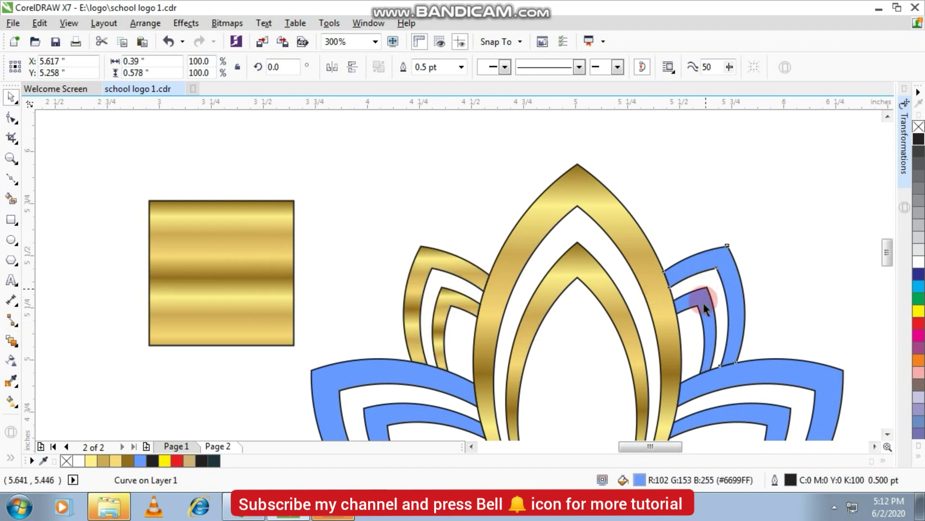
key(ctrl+r)
click(703, 304)
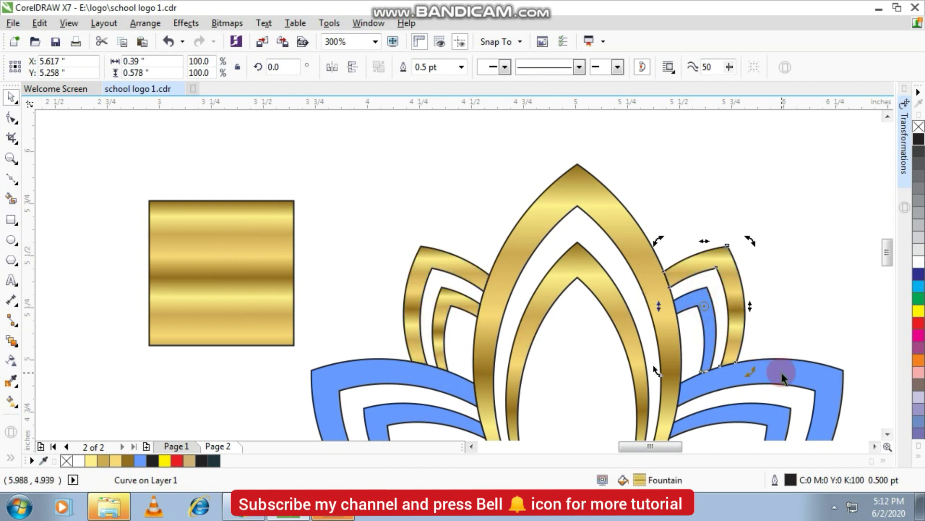
Step: Repeat the gold gradient fill on the large right petal's outer band and the small right petal's inner band
click(782, 374)
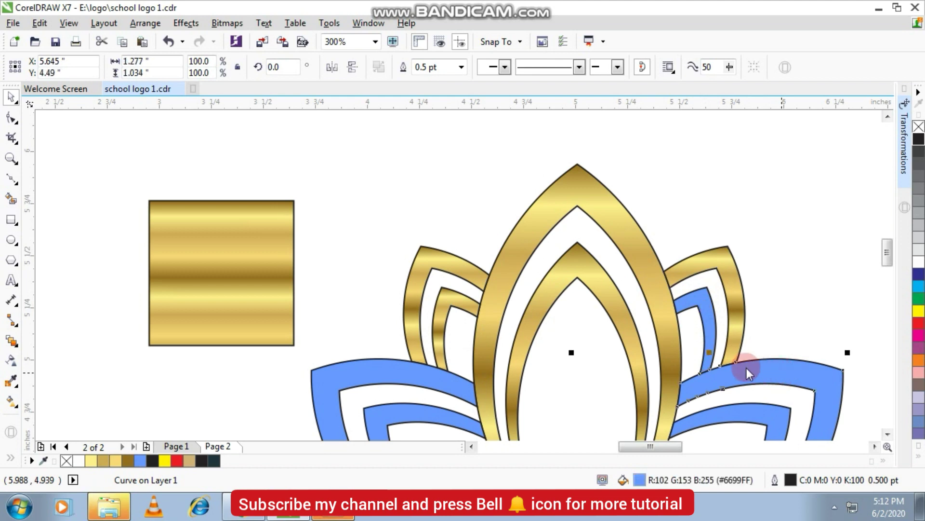
key(ctrl+e)
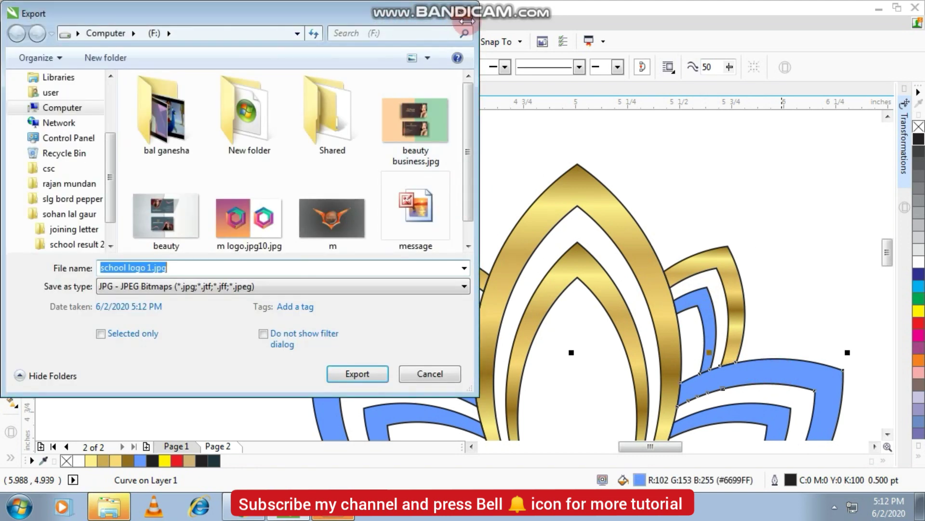
key(Escape)
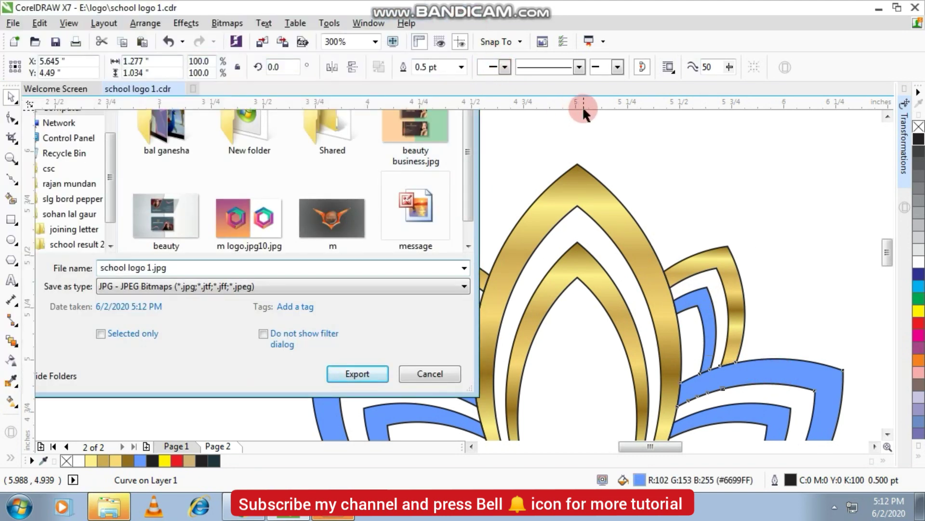
click(830, 255)
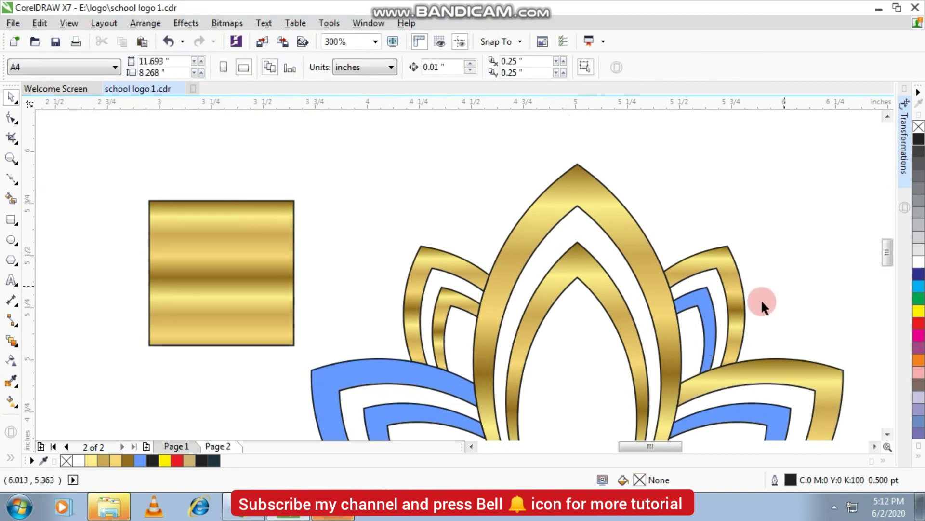
click(692, 299)
key(ctrl+r)
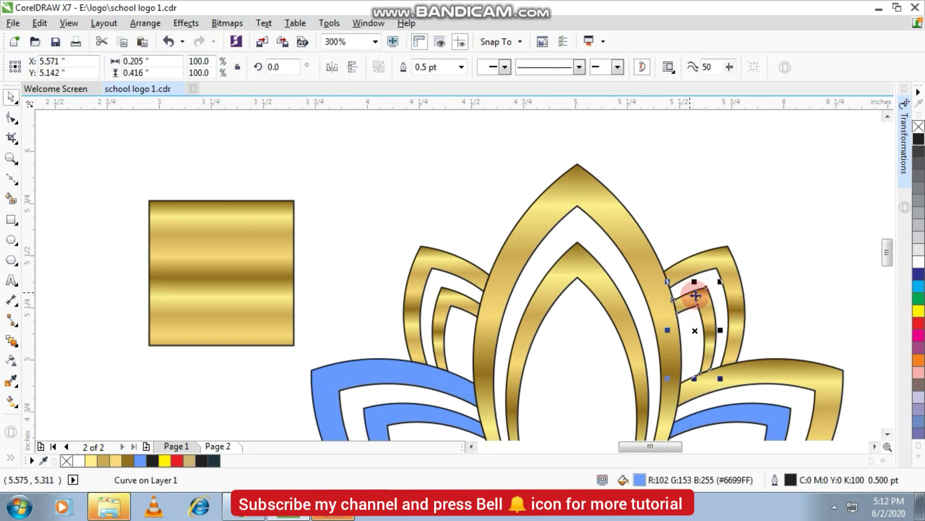
Step: Repeat the gold gradient fill on the outer and inner bands of the large left petal
key(F4)
drag(119, 308, 172, 295)
key(ctrl+r)
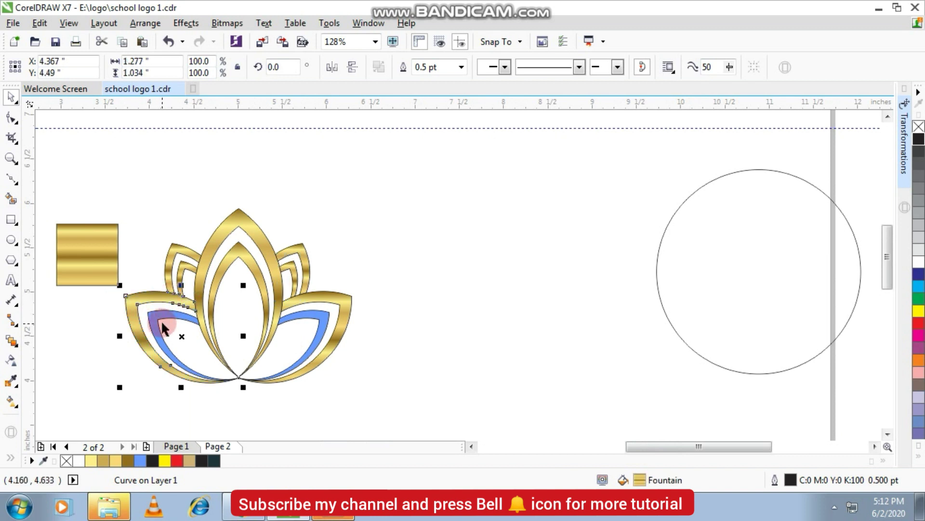
click(175, 314)
key(ctrl+r)
Step: Repeat the gold gradient fill on the inner band of the large right petal and clear the selection
click(314, 323)
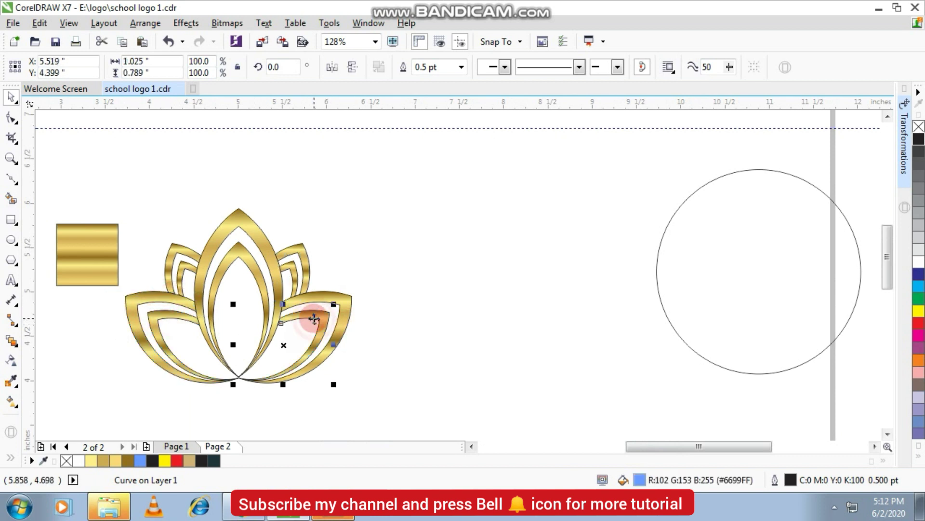
key(ctrl+r)
click(436, 246)
scroll(174, 264, up, 3)
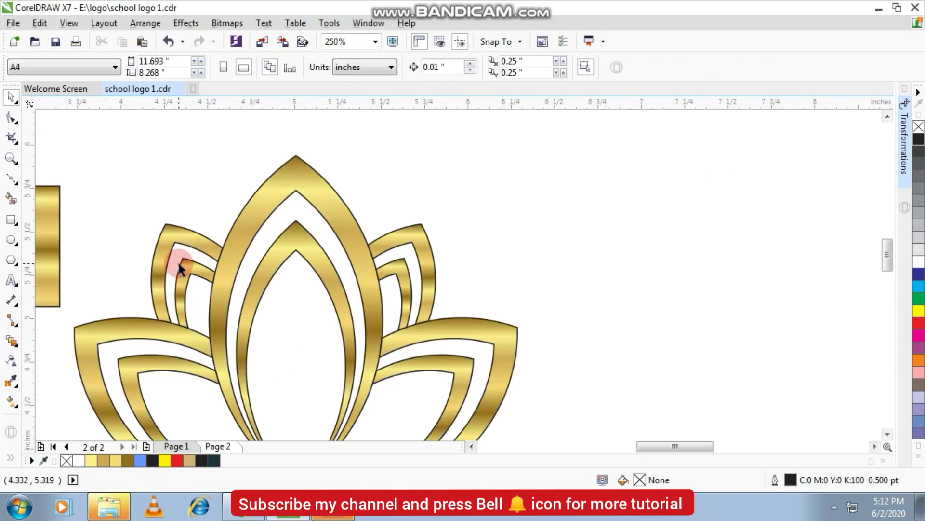
scroll(215, 263, down, 3)
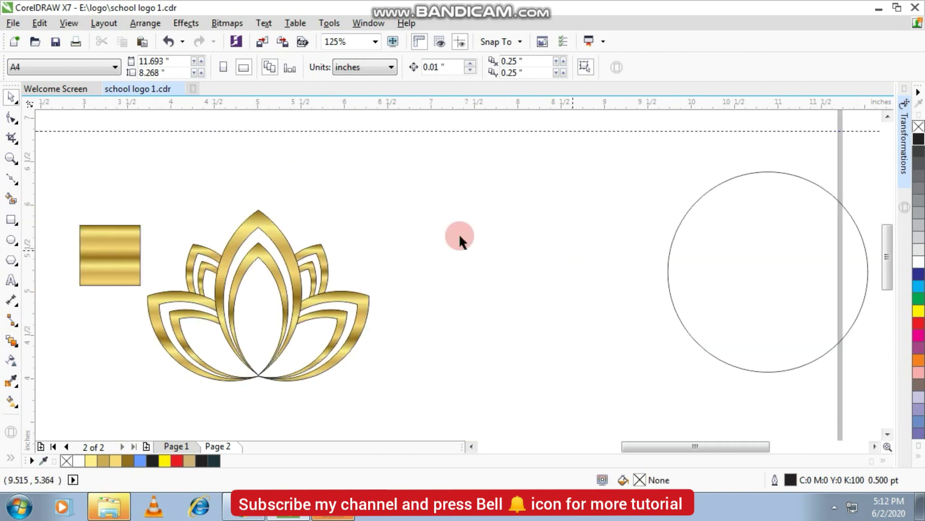
Step: Move the gold sample square aside and centre the spare circle on the lotus, enlarged to about 2.9 inches
drag(106, 261, 497, 179)
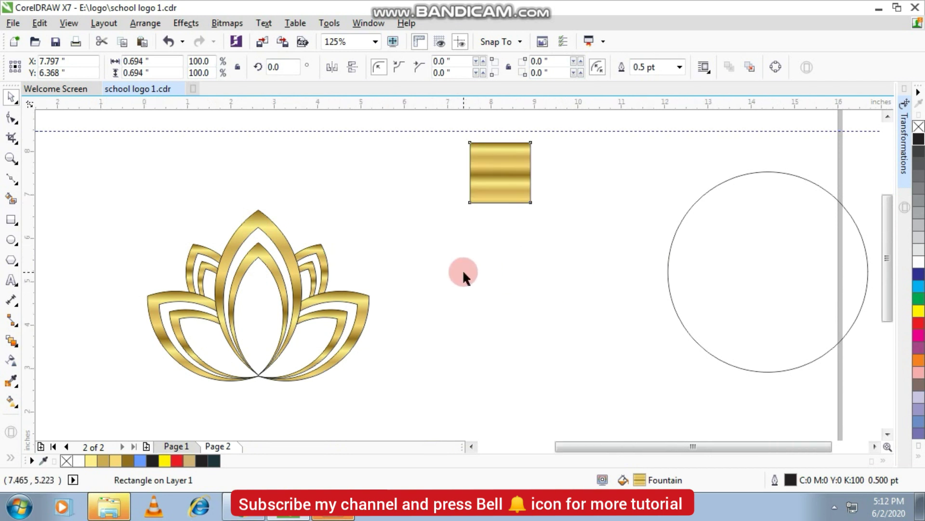
scroll(463, 270, down, 3)
click(627, 273)
drag(577, 304, 361, 289)
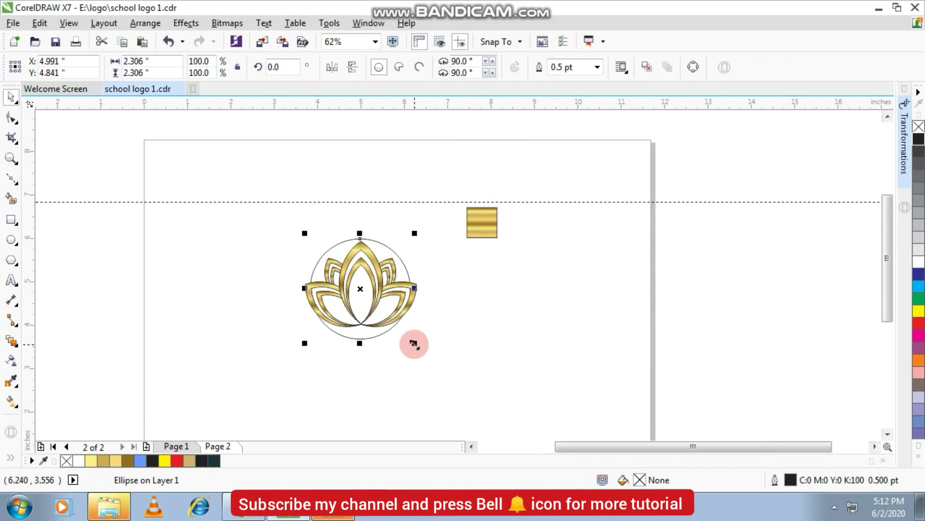
mouse_move(413, 344)
mouse_down()
mouse_move(433, 358)
mouse_move(429, 345)
mouse_up()
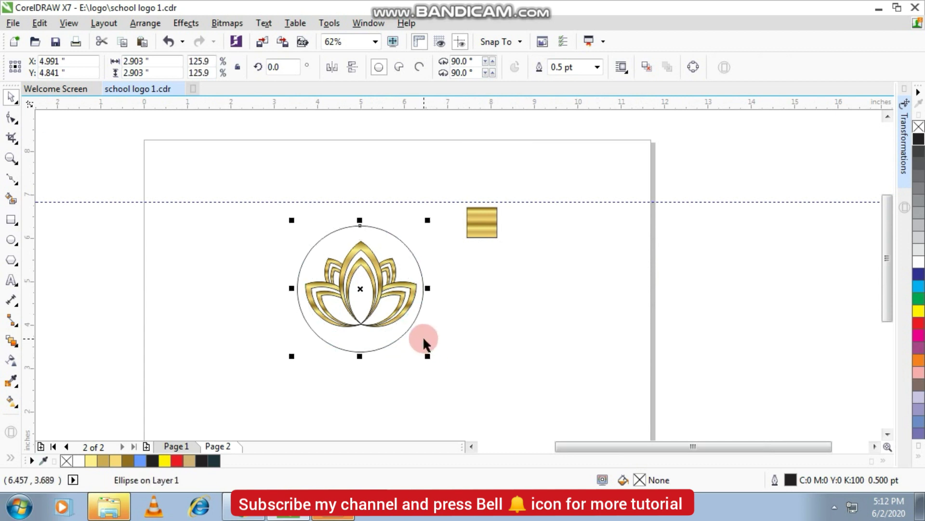
Step: Add a larger concentric copy of the circle, about 3.12 inches across, around the lotus
scroll(423, 337, up, 3)
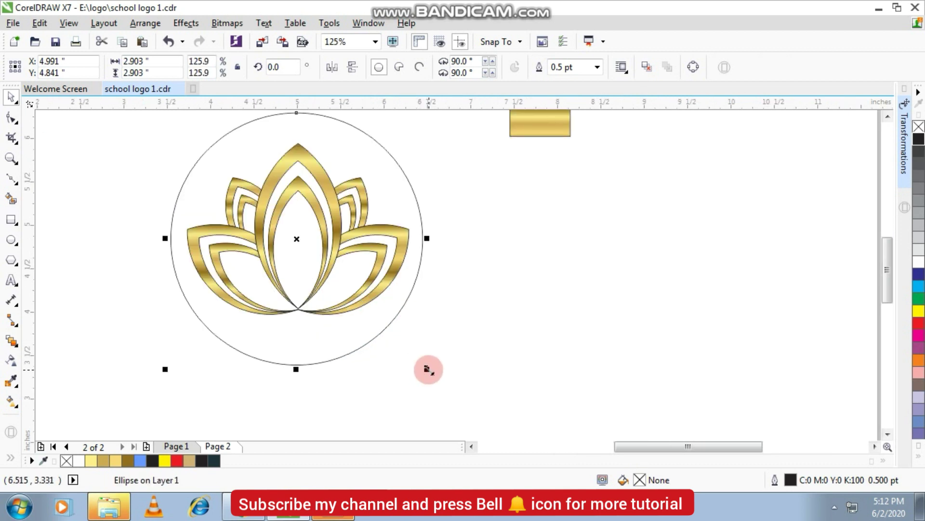
drag(427, 369, 439, 378)
click(111, 266)
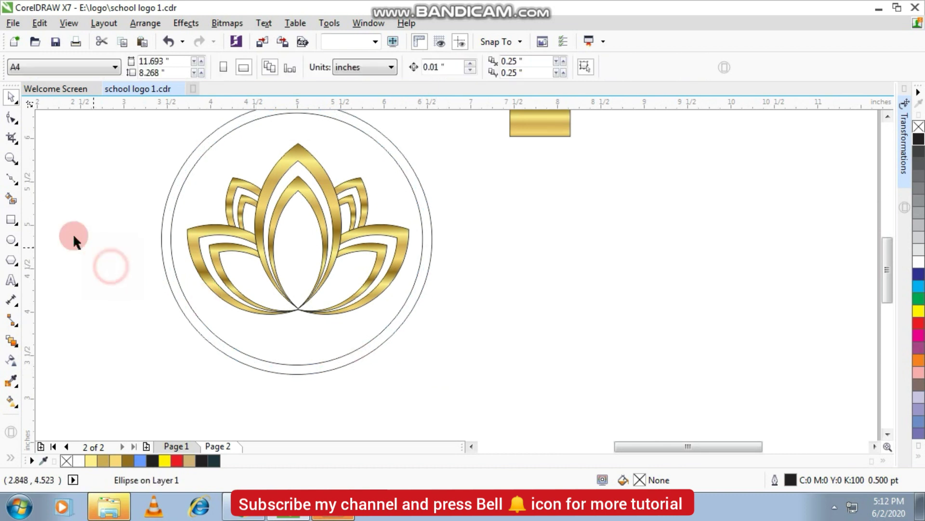
Step: Create a ring between the two circles with Smart Fill and give it the sample square's gold gradient
click(11, 199)
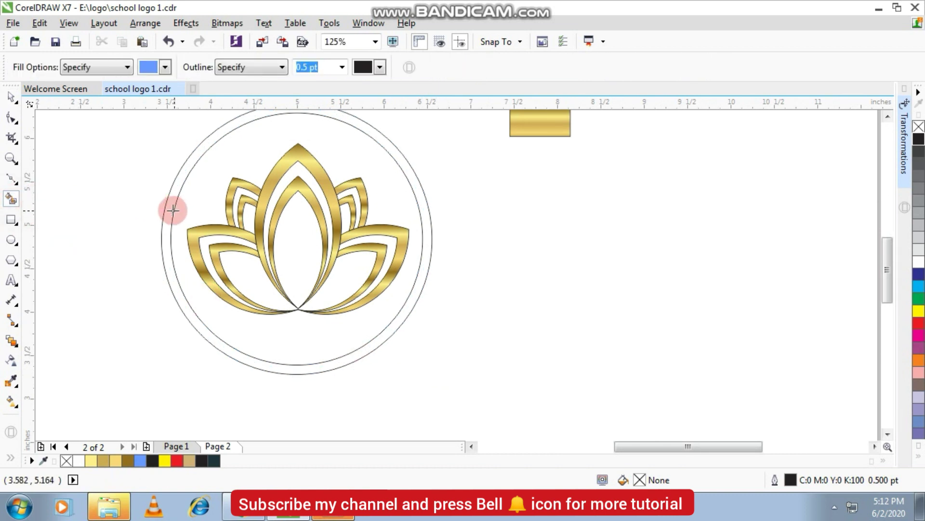
click(169, 209)
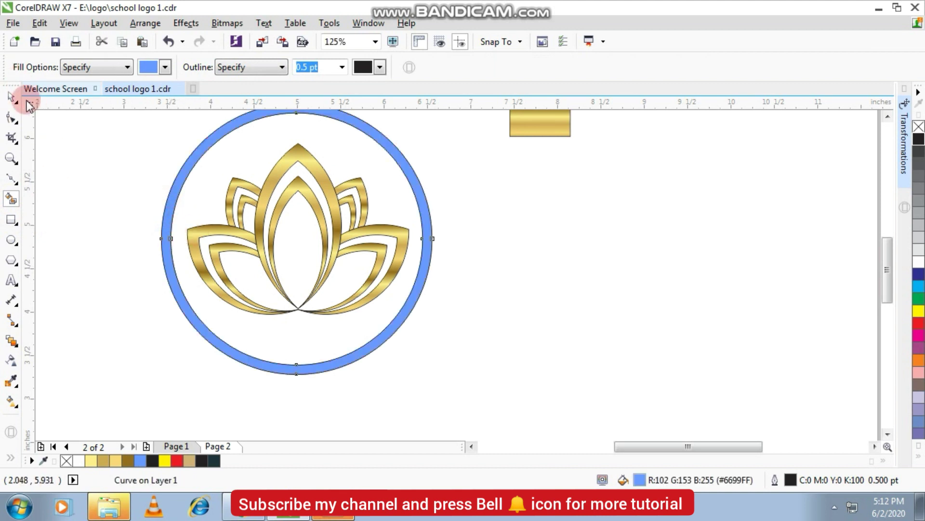
click(12, 99)
click(532, 137)
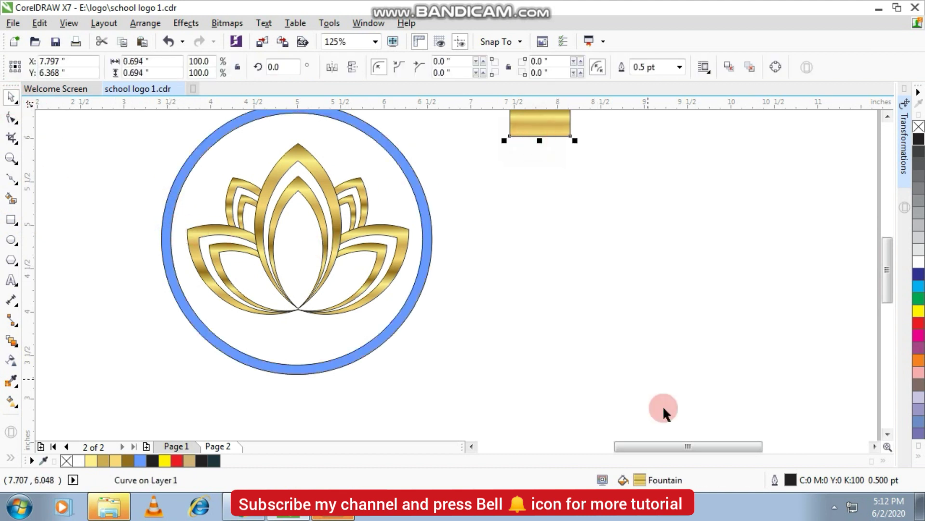
click(303, 371)
click(142, 372)
Step: Fill the larger circle with dark teal #1D313A and send it to the back behind the lotus
click(269, 334)
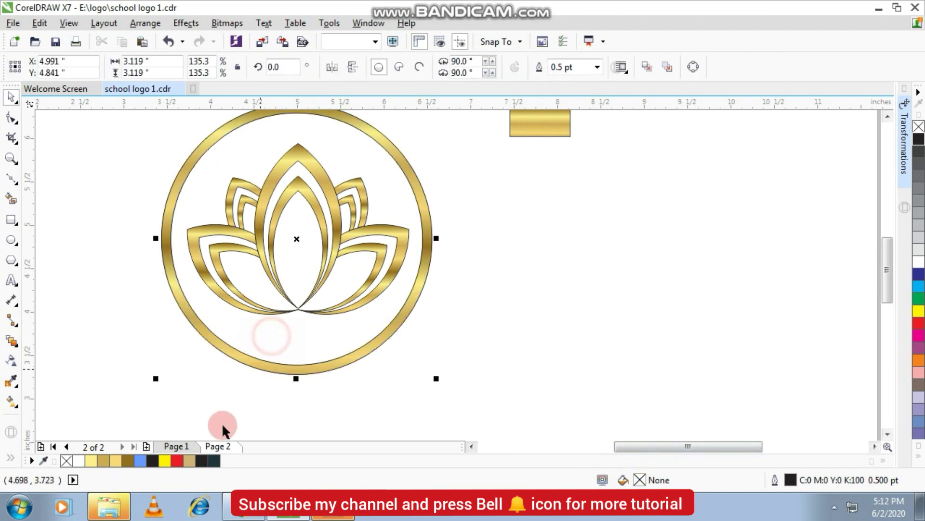
click(215, 461)
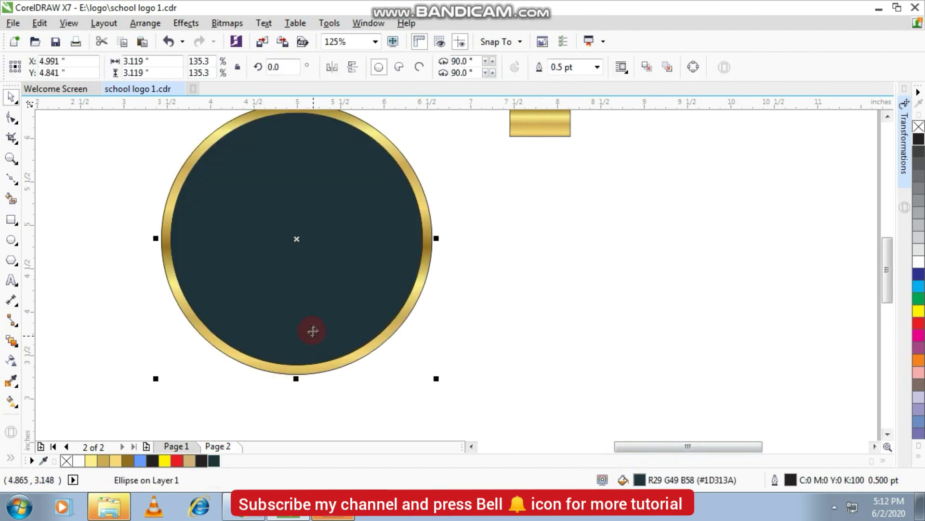
key(shift+Page_Down)
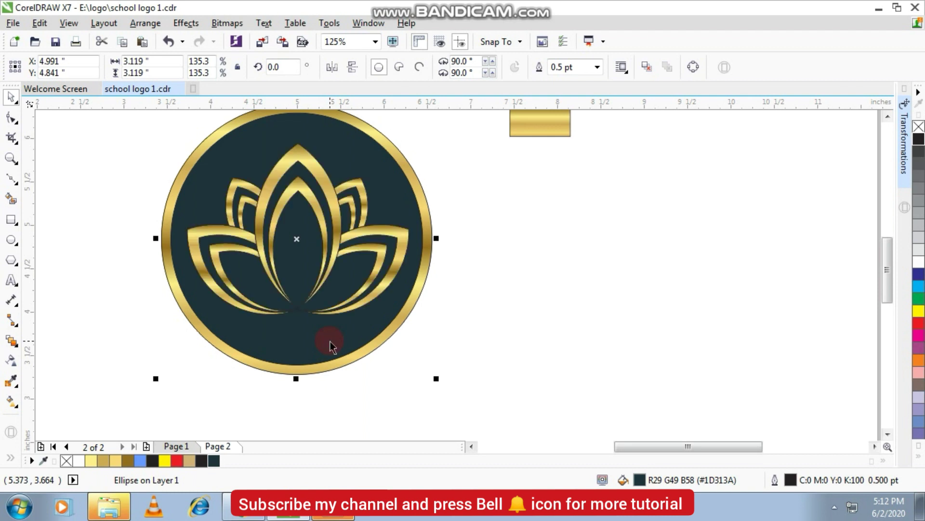
Step: Delete the gold gradient sample square beside the emblem
click(120, 161)
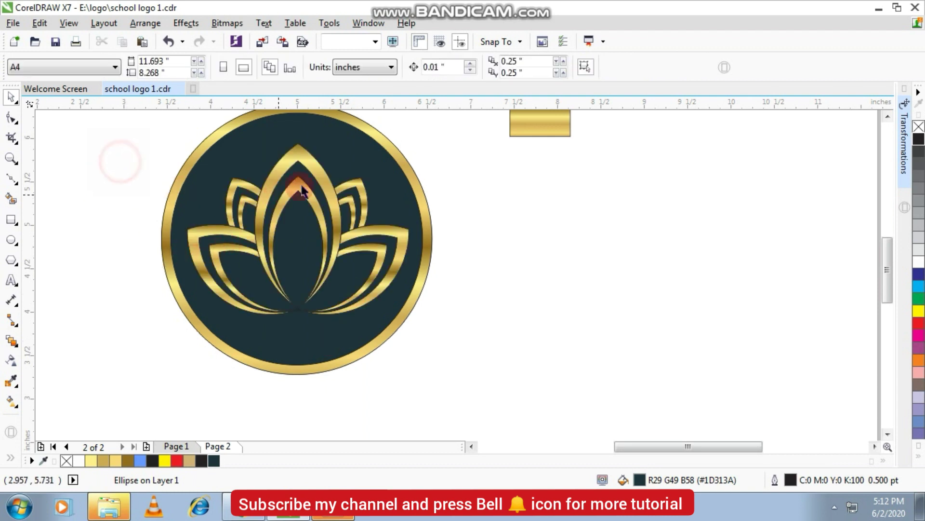
click(506, 129)
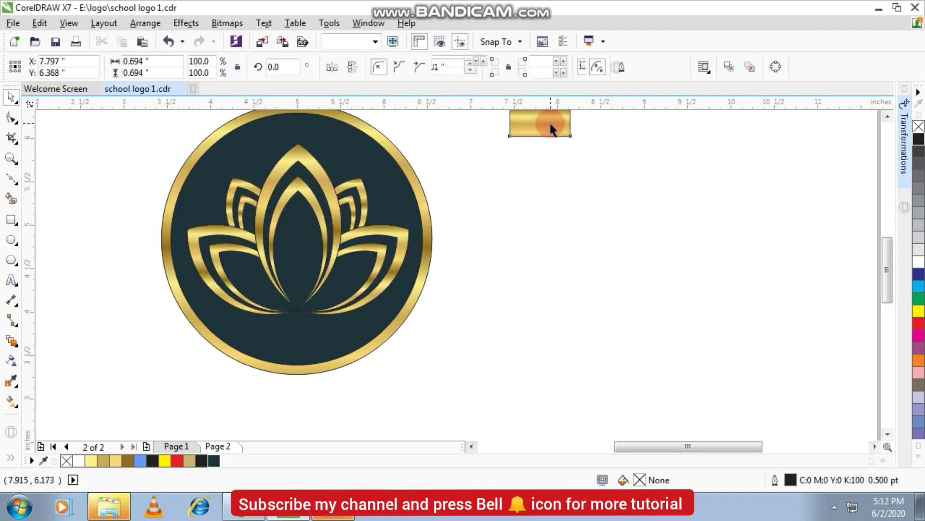
key(Delete)
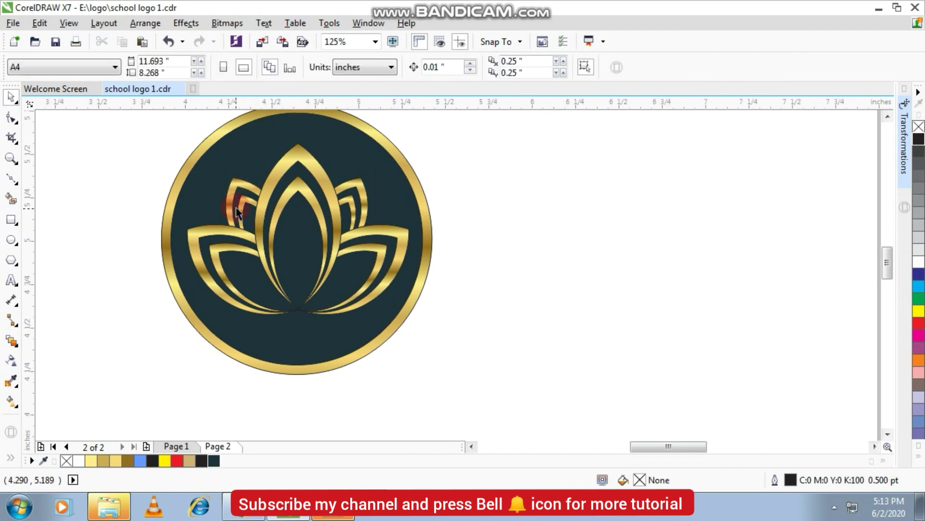
Step: Move both bands of the small left petal slightly up and outward, away from the neighbouring petals
scroll(236, 193, up, 2)
click(253, 186)
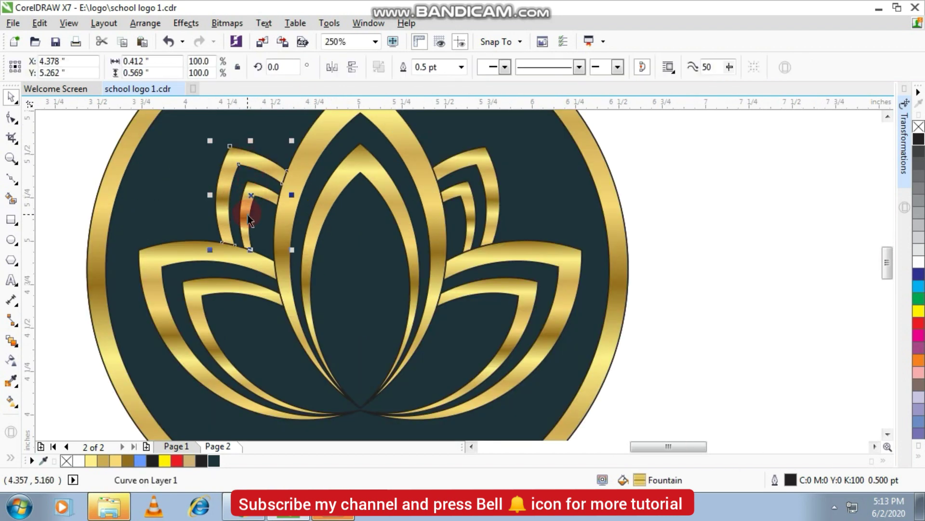
scroll(230, 200, up, 4)
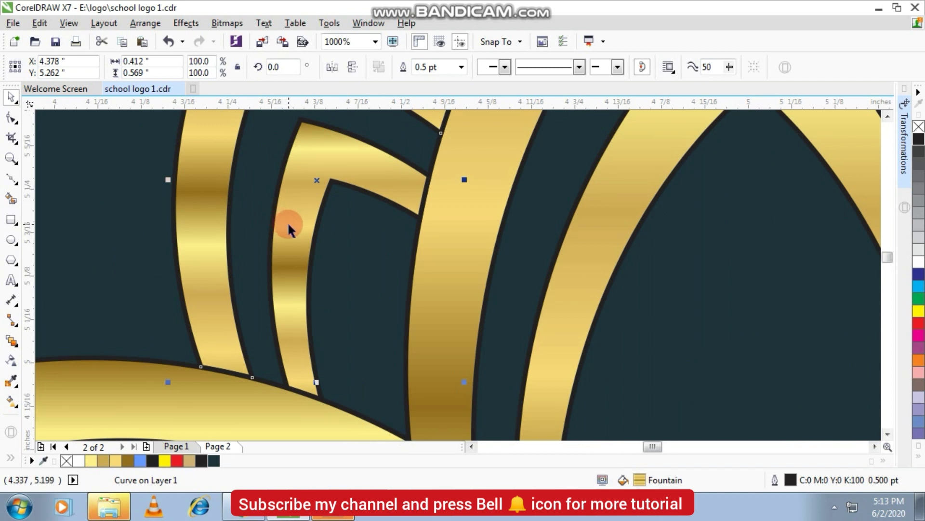
click(285, 213)
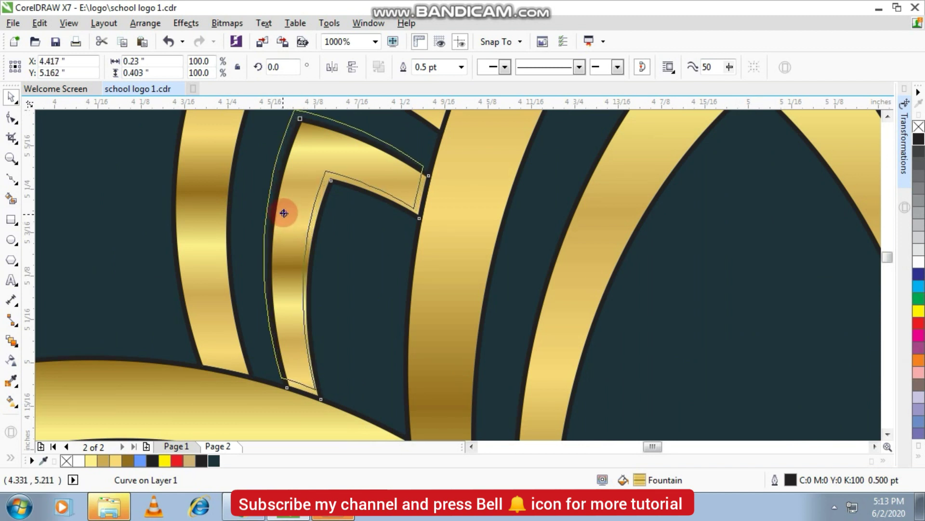
drag(284, 213, 283, 209)
key(ctrl+z)
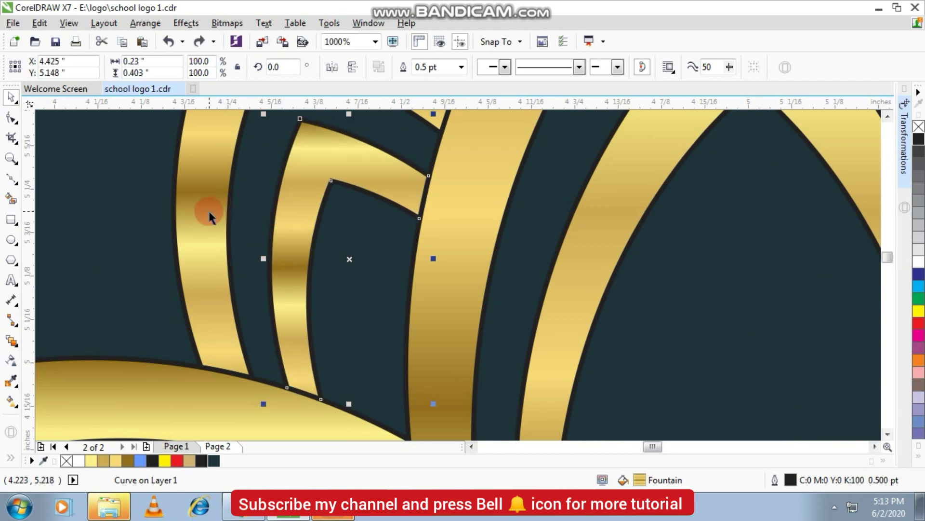
shift+click(209, 217)
mouse_move(285, 274)
mouse_down()
mouse_move(281, 260)
mouse_move(283, 268)
mouse_up()
scroll(283, 268, down, 5)
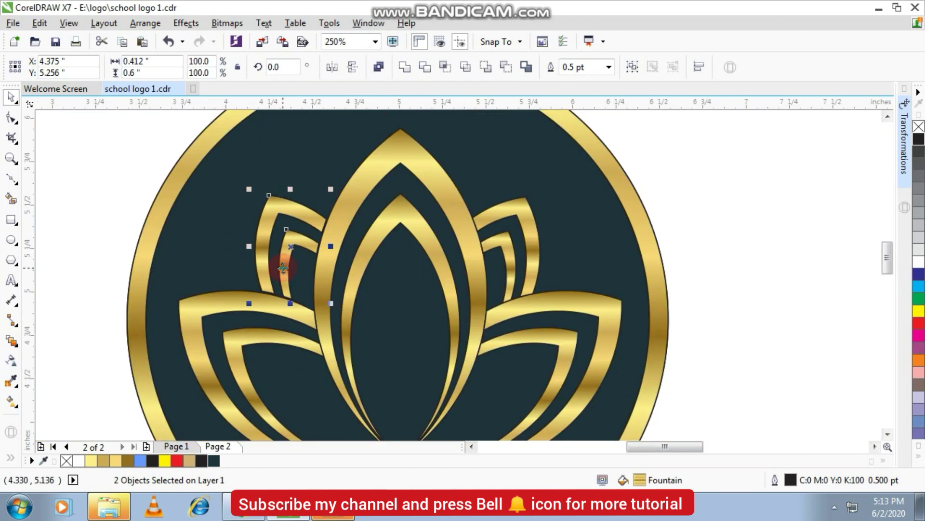
Step: Move both bands of the small right petal slightly outward from the neighbouring petals and clear the selection
scroll(283, 268, down, 2)
scroll(408, 246, up, 3)
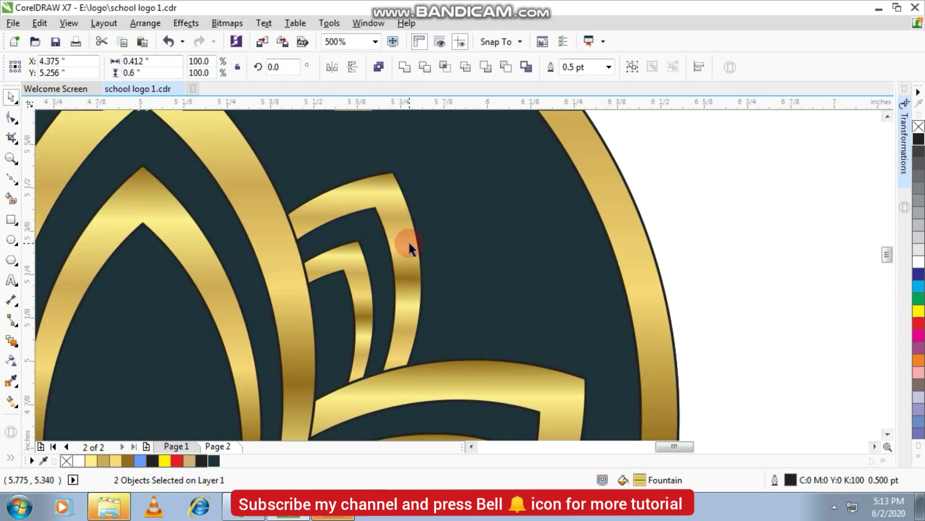
click(355, 265)
shift+click(341, 265)
drag(341, 264, 337, 265)
scroll(341, 271, up, 2)
scroll(337, 265, down, 3)
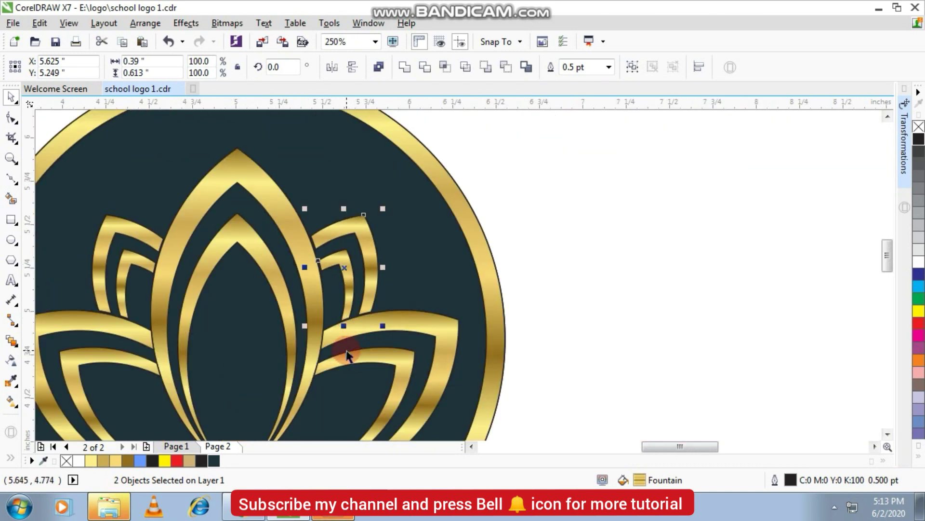
click(557, 320)
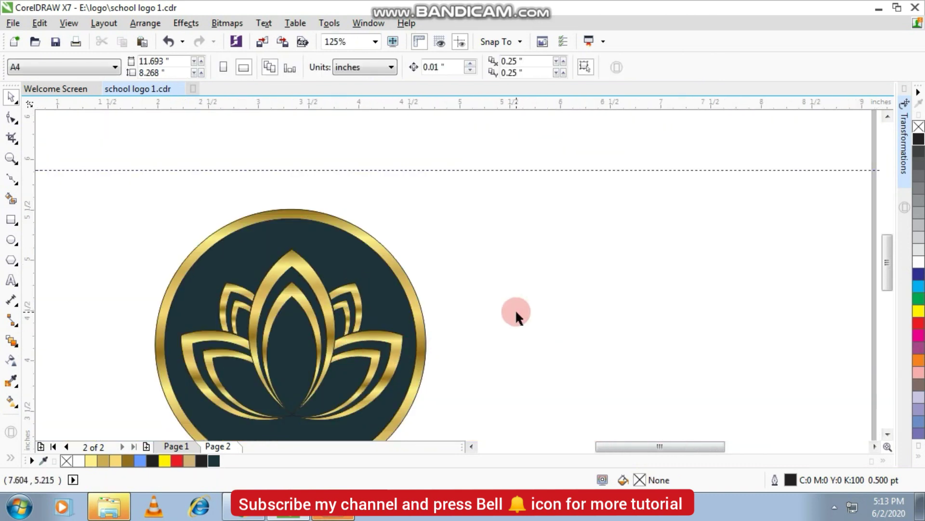
Step: Remove the outlines from all the gold lotus petal bands inside the circle
key(F4)
drag(227, 145, 687, 387)
click(67, 461)
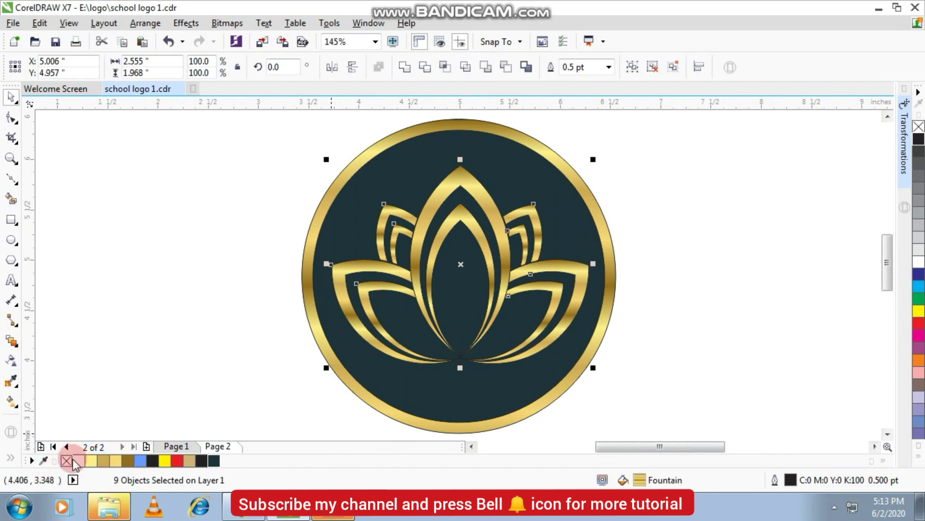
click(170, 316)
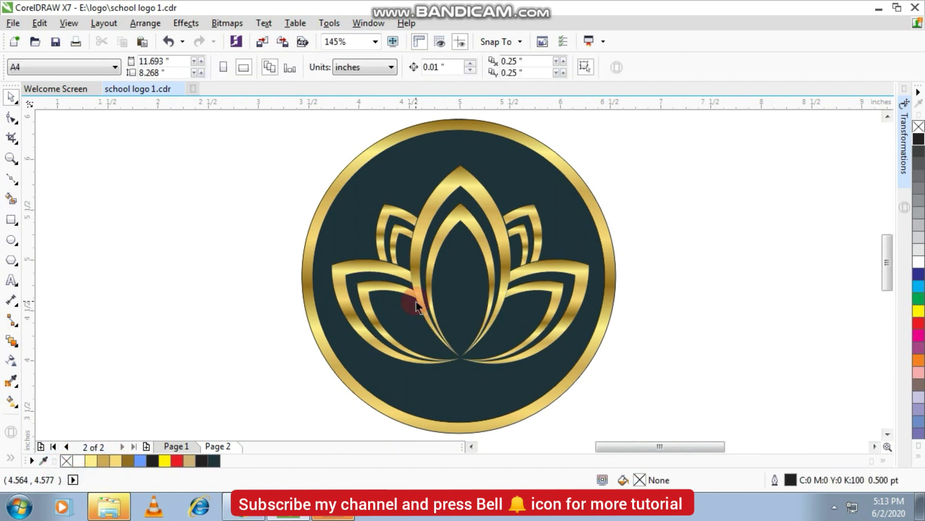
Step: Shift both bands of the large left petal slightly down and outward to open a gap beside the central petal
scroll(416, 302, up, 3)
click(381, 242)
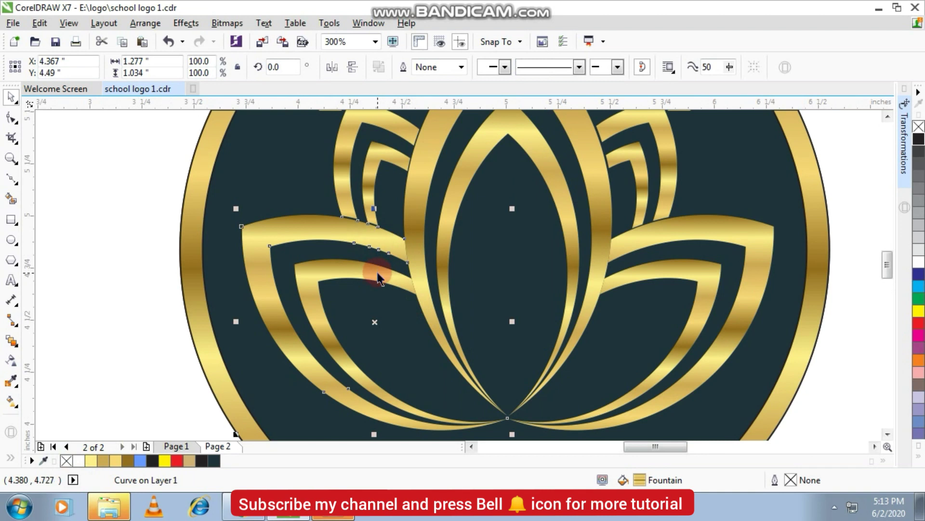
shift+click(392, 274)
scroll(392, 274, up, 2)
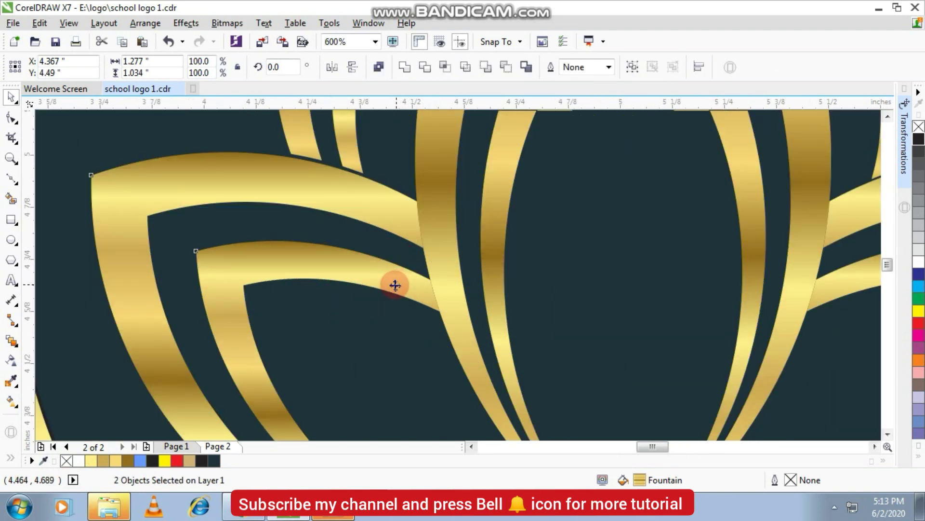
drag(395, 285, 394, 286)
scroll(395, 286, down, 2)
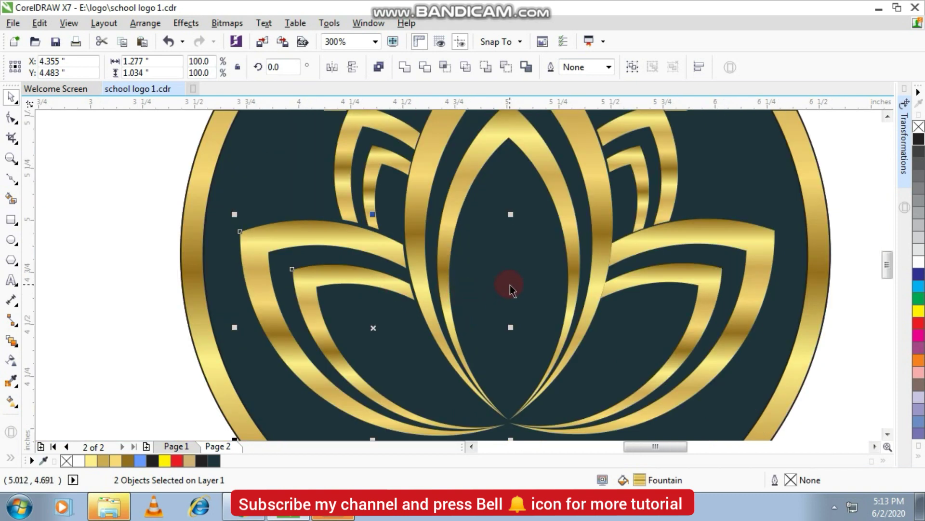
Step: Shift both bands of the large right petal slightly down and outward to open a matching gap beside the central petal
click(641, 272)
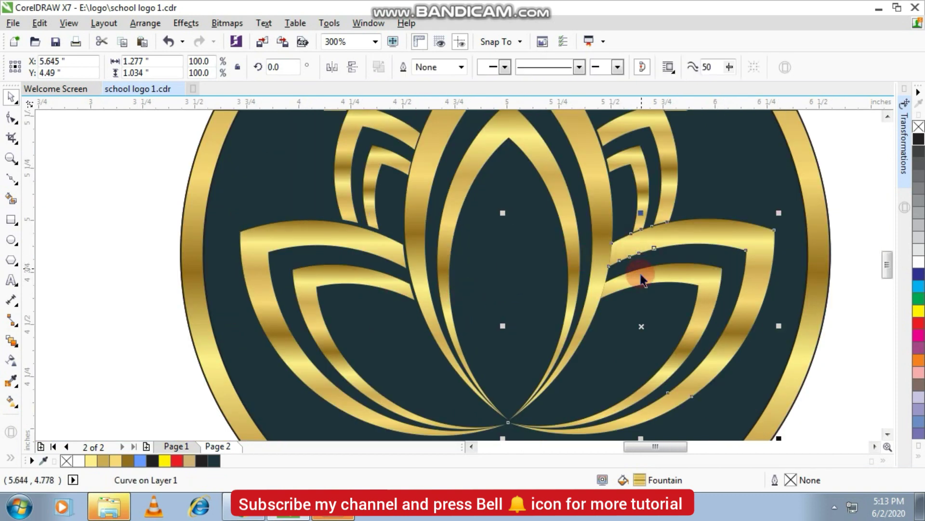
shift+click(642, 273)
scroll(641, 273, up, 2)
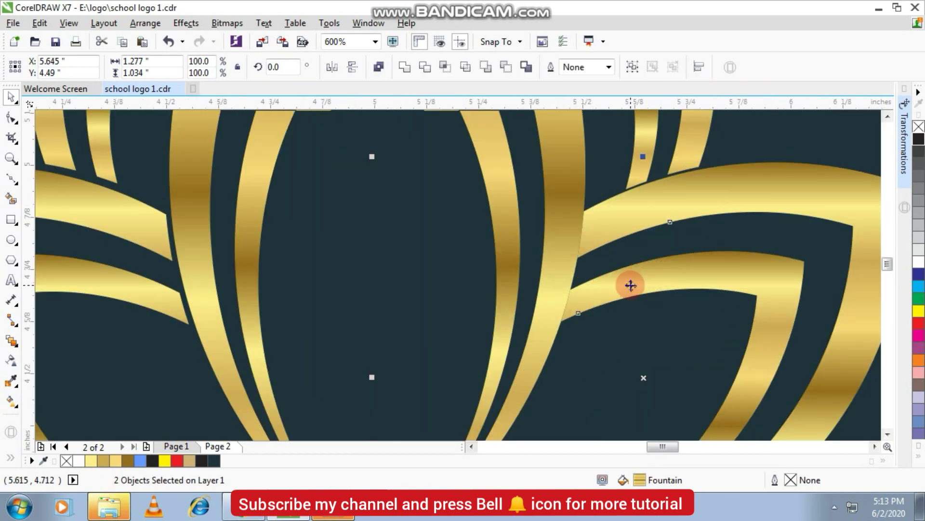
drag(632, 286, 637, 289)
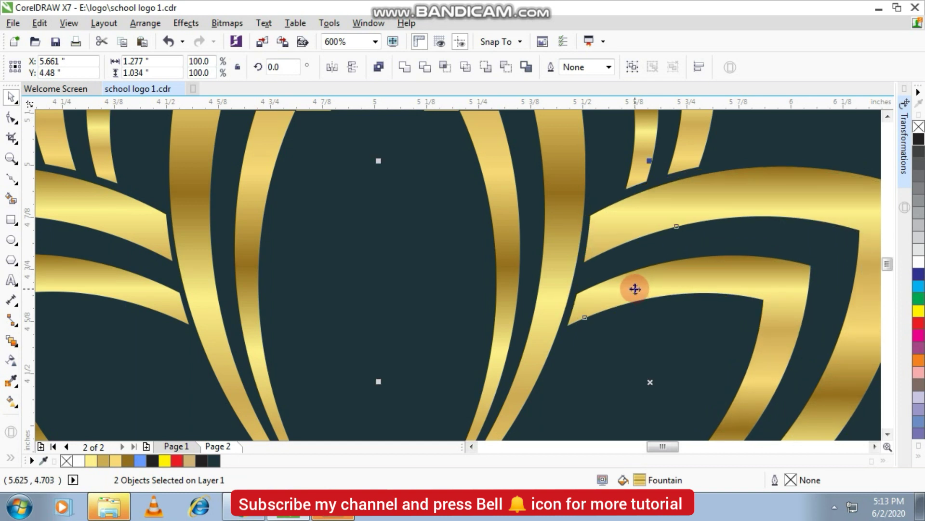
key(F4)
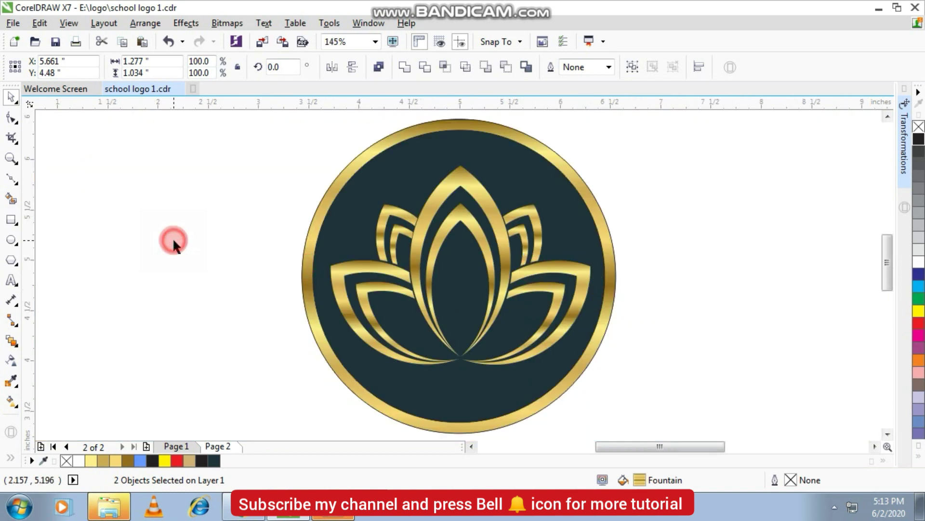
click(173, 238)
Step: Nudge both bands of the small left petal slightly farther outward to widen the gap beside the central petal
scroll(415, 212, up, 4)
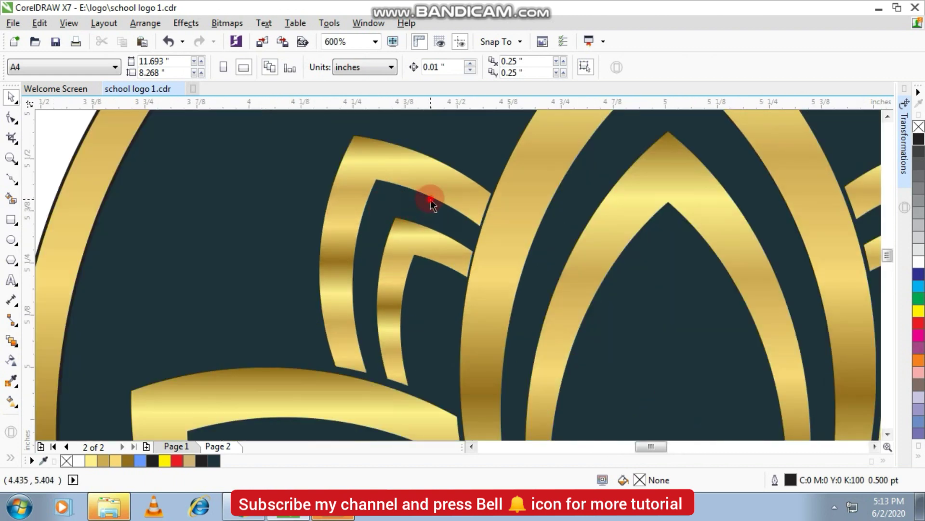
click(430, 204)
click(438, 198)
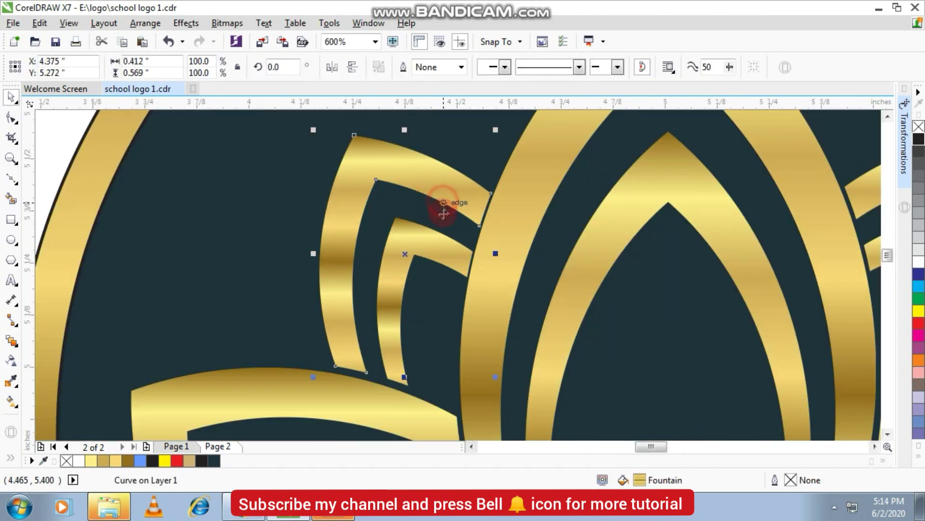
shift+click(435, 241)
scroll(443, 244, up, 2)
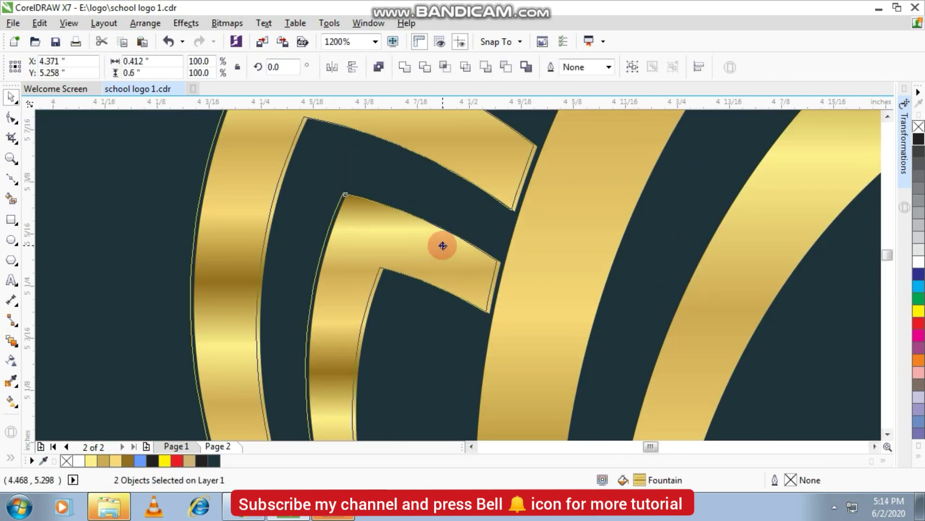
scroll(443, 245, down, 6)
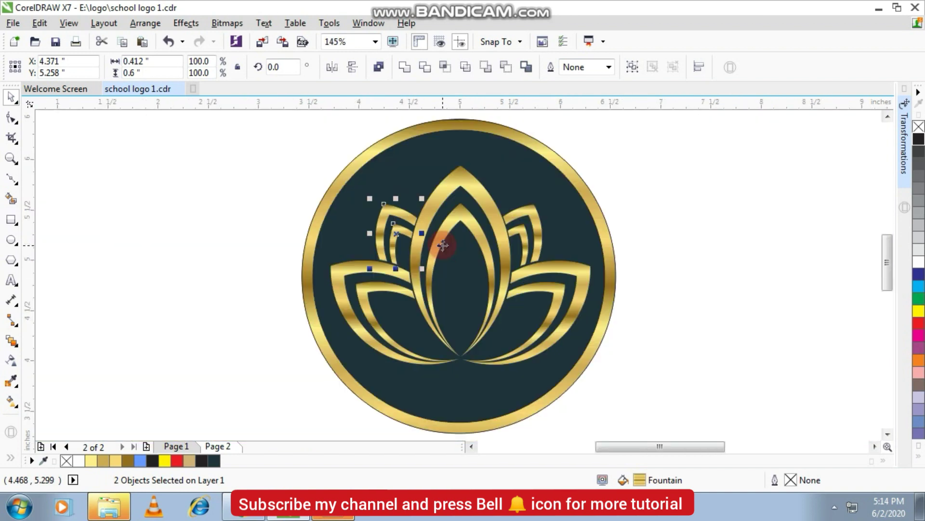
click(155, 241)
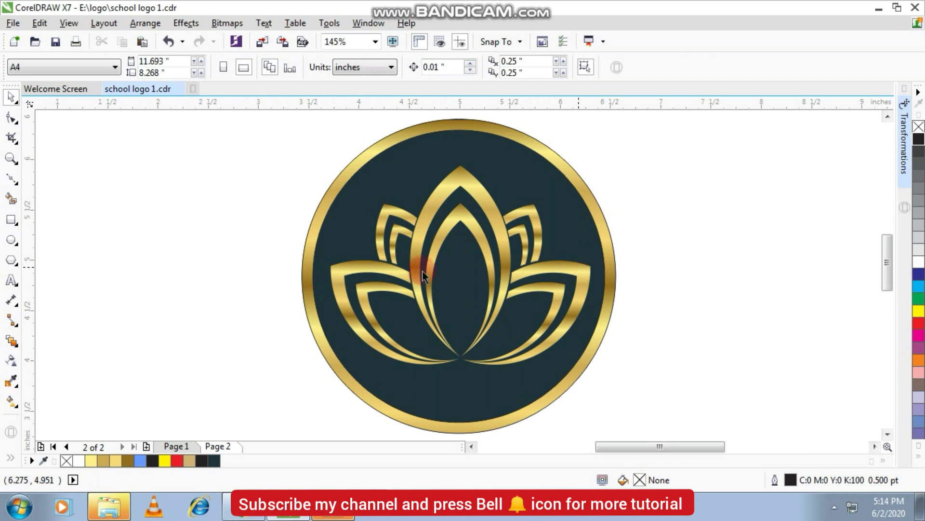
drag(260, 131, 548, 396)
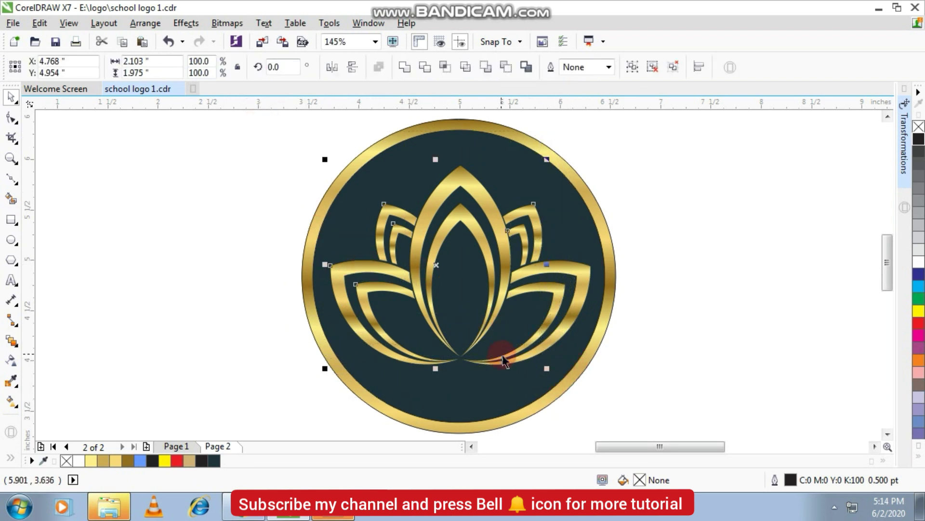
drag(229, 158, 593, 376)
click(163, 208)
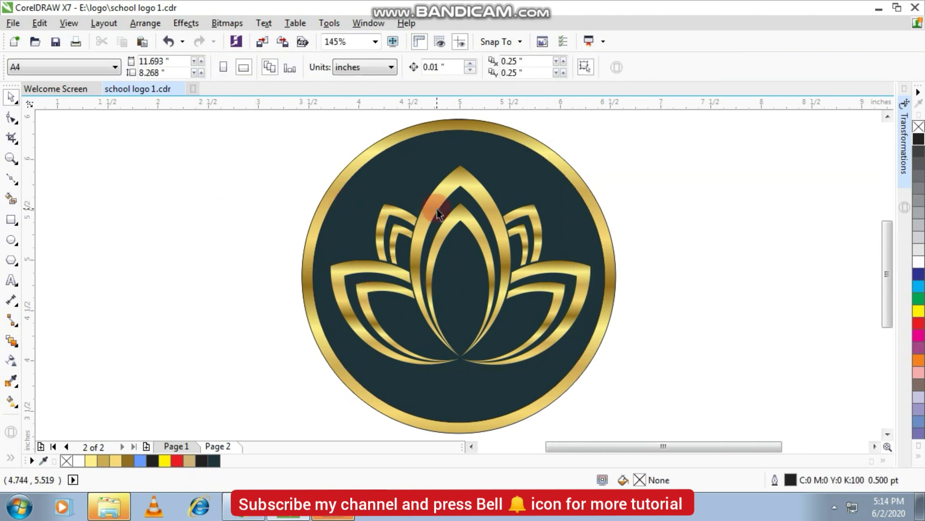
scroll(437, 209, down, 2)
drag(352, 179, 498, 289)
click(286, 238)
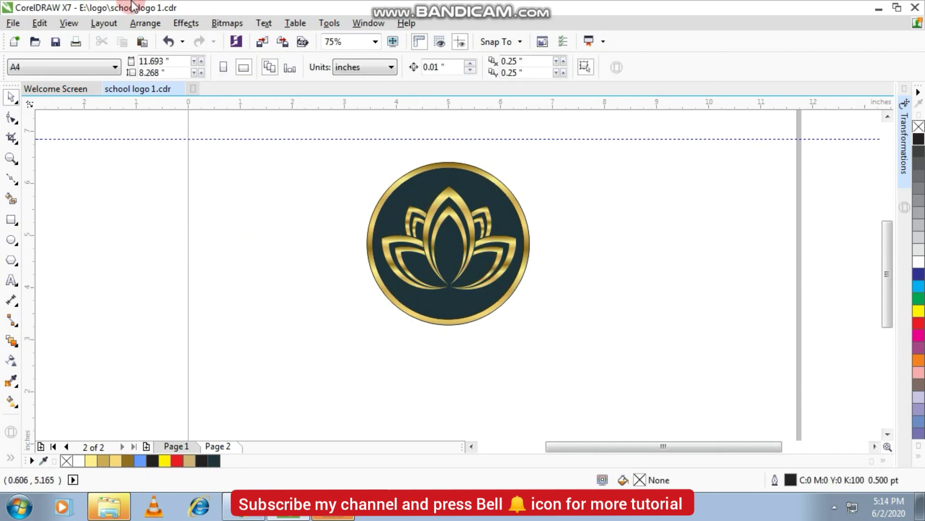
scroll(558, 252, up, 2)
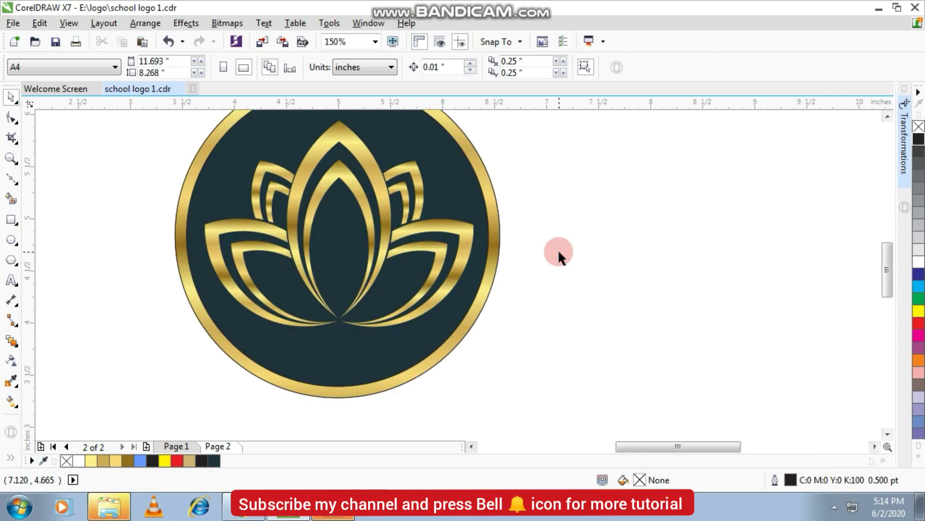